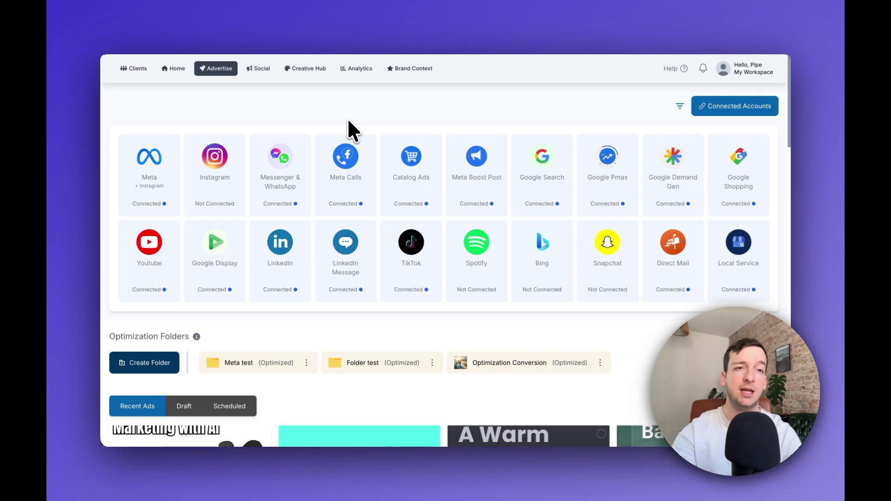
# - Start a Meta ads campaign and remove the sample image from the raw assets
pyautogui.click(155, 160)
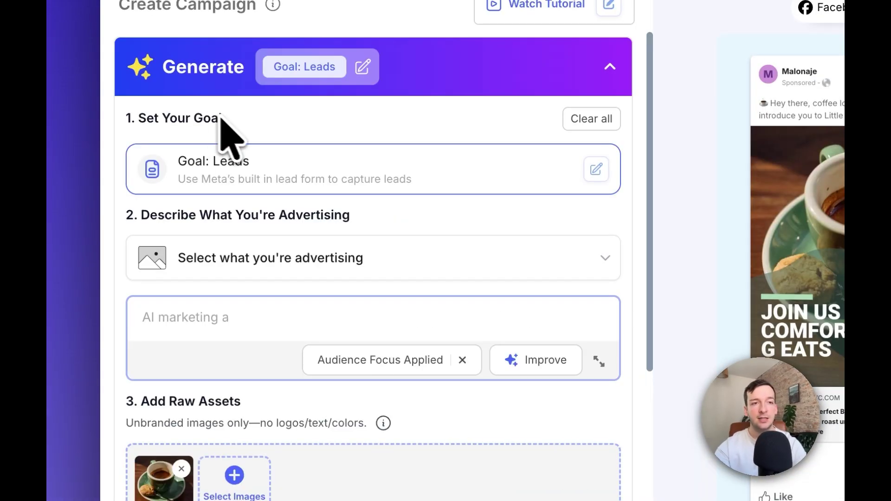
pyautogui.scroll(-2, 241, 334)
pyautogui.click(181, 369)
pyautogui.scroll(4, 199, 218)
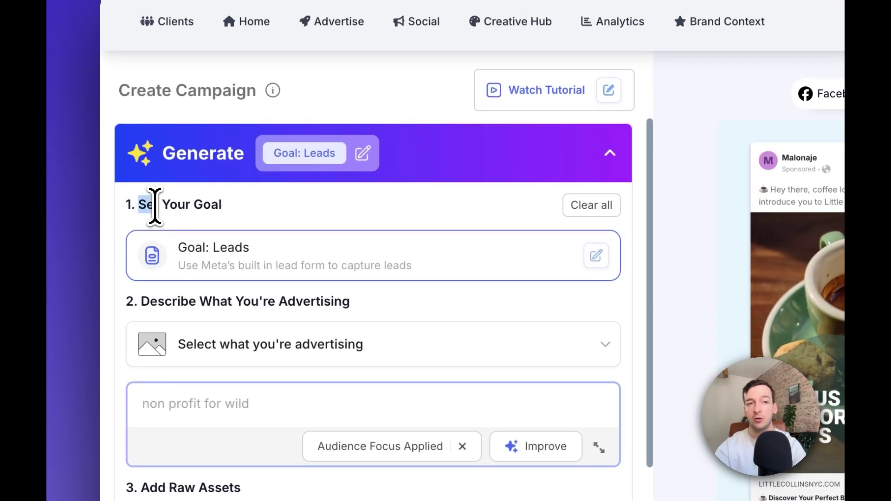
# - Check the campaign goal options and leave the goal set to Leads
pyautogui.tripleClick(155, 204)
pyautogui.click(231, 266)
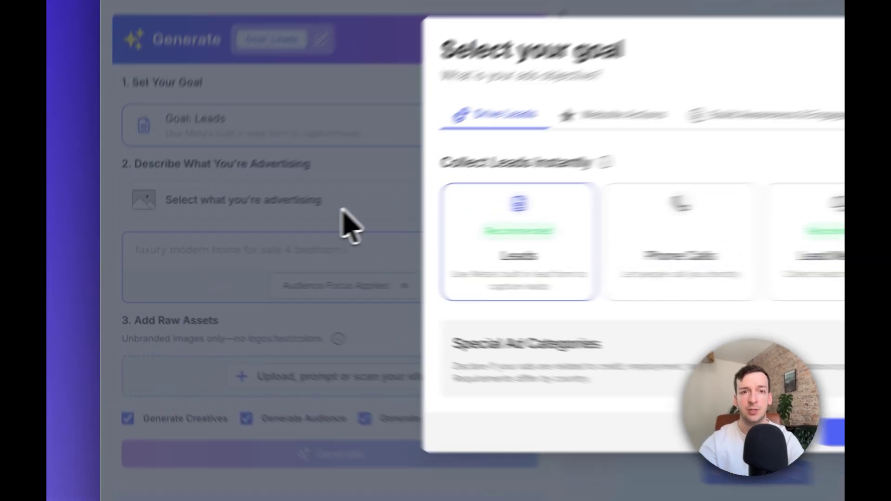
pyautogui.click(245, 234)
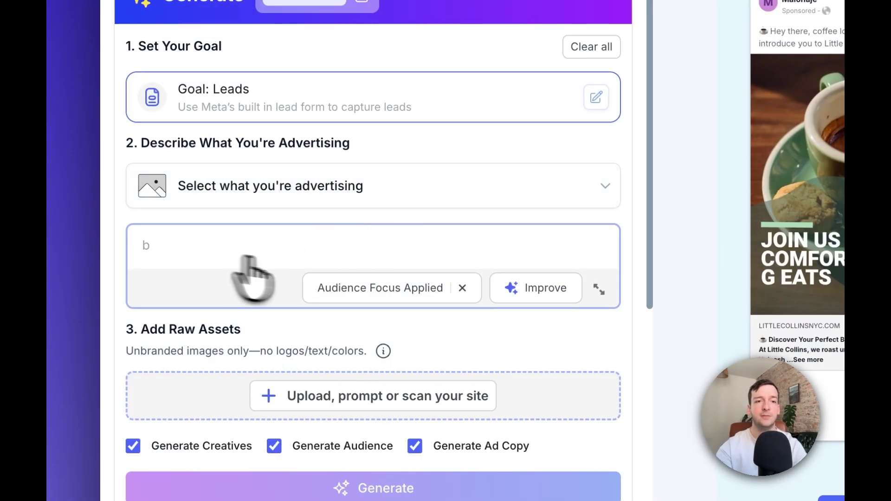
# - Drop the Audience Focus chip and enter 'Custom coffee blends' as the description
pyautogui.click(461, 288)
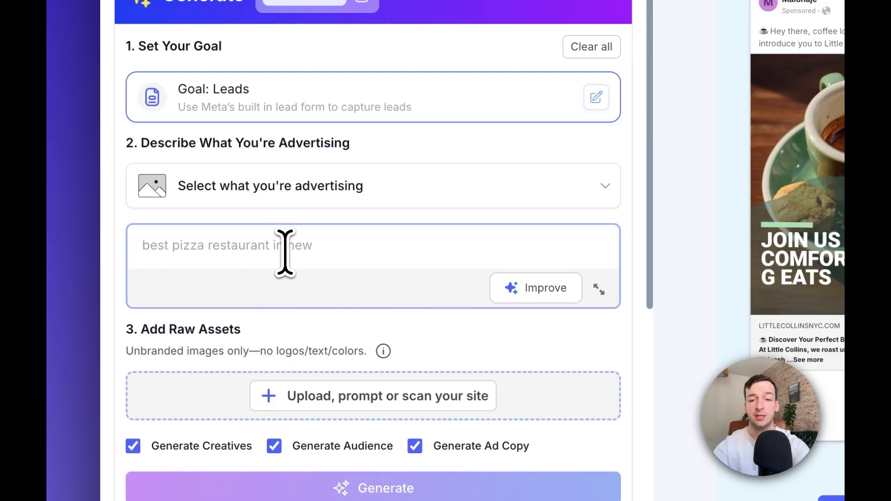
pyautogui.click(285, 253)
pyautogui.write('Cus')
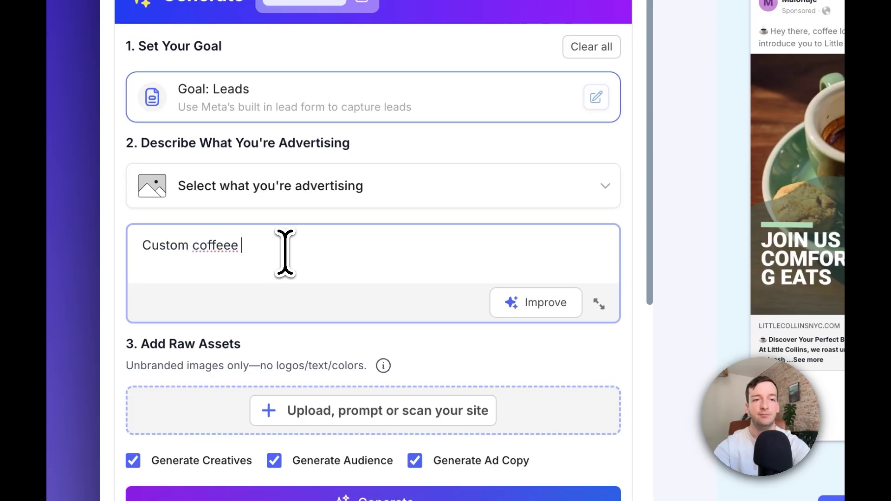
pyautogui.write('tom coffee blends')
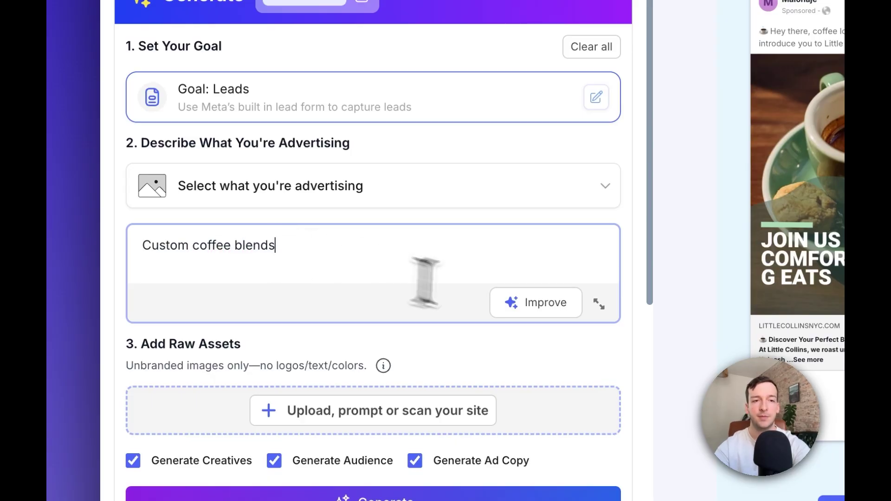
# - Rewrite the description with AI using the 'Crafted for every taste' marketing angle
pyautogui.click(535, 309)
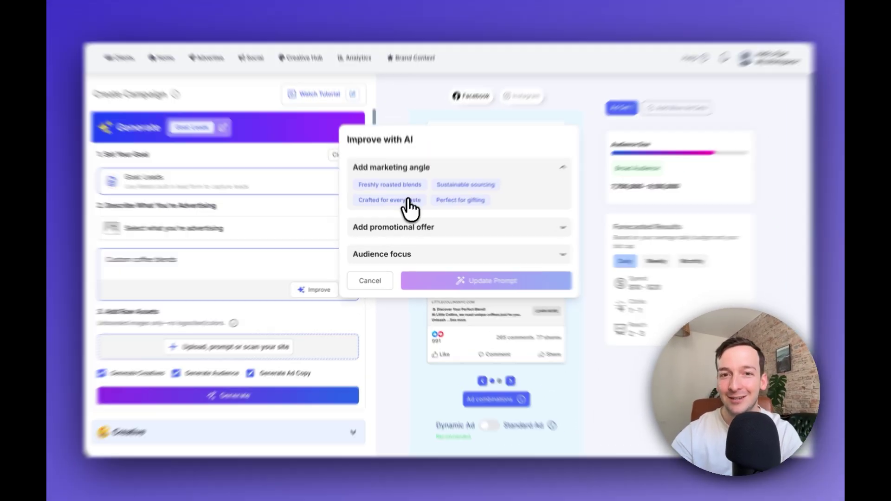
pyautogui.click(404, 204)
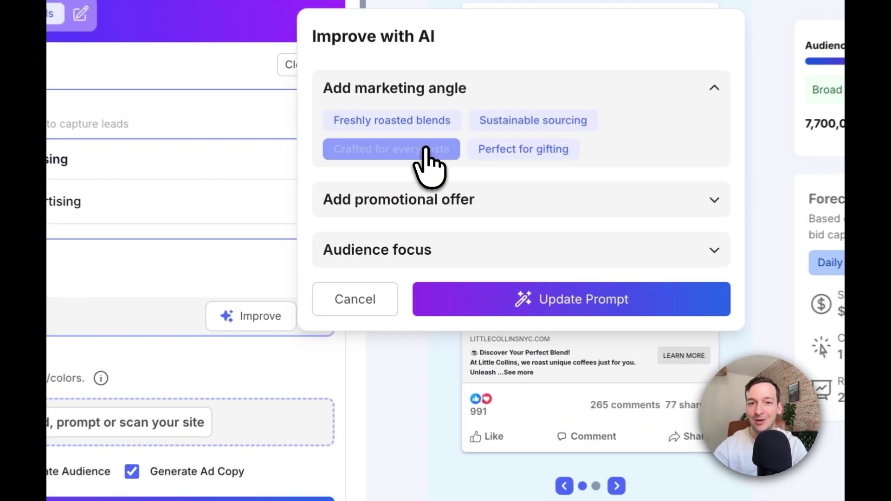
pyautogui.click(554, 299)
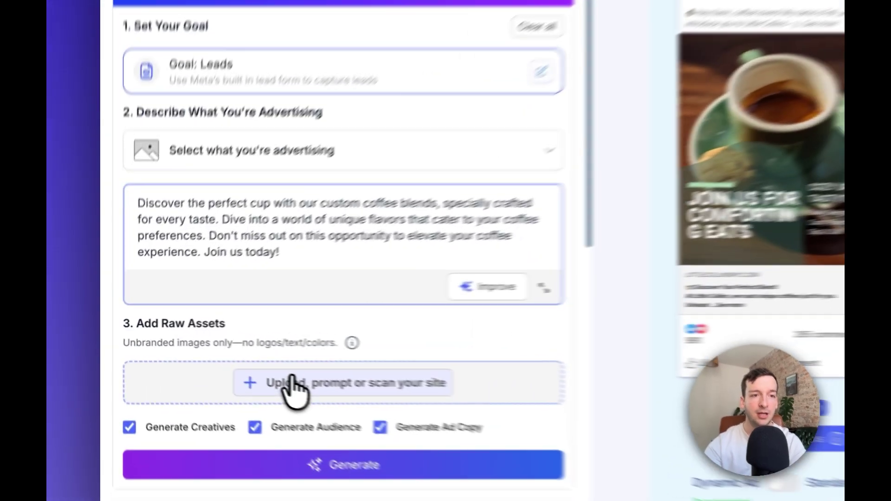
# - Import the espresso cup photo from the shop's website root URL, cropped 1:1, into raw assets
pyautogui.click(291, 385)
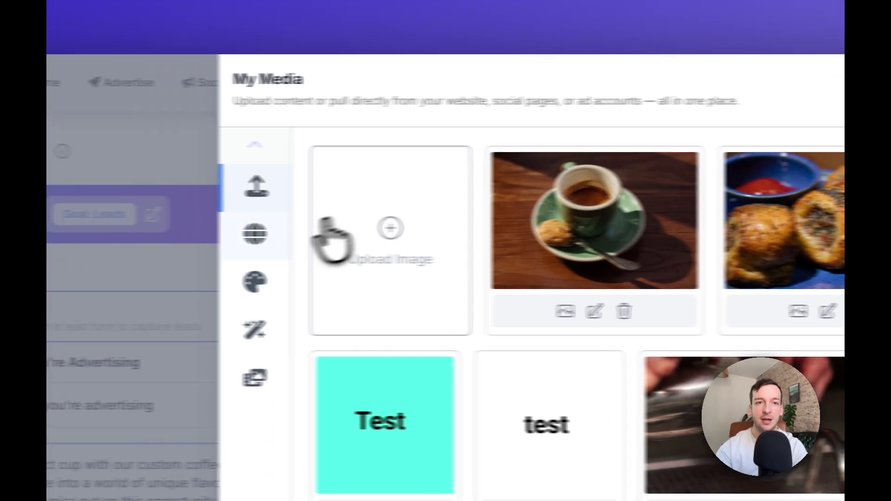
pyautogui.click(236, 233)
pyautogui.moveTo(646, 195); pyautogui.dragTo(560, 189)
pyautogui.press('BackSpace')
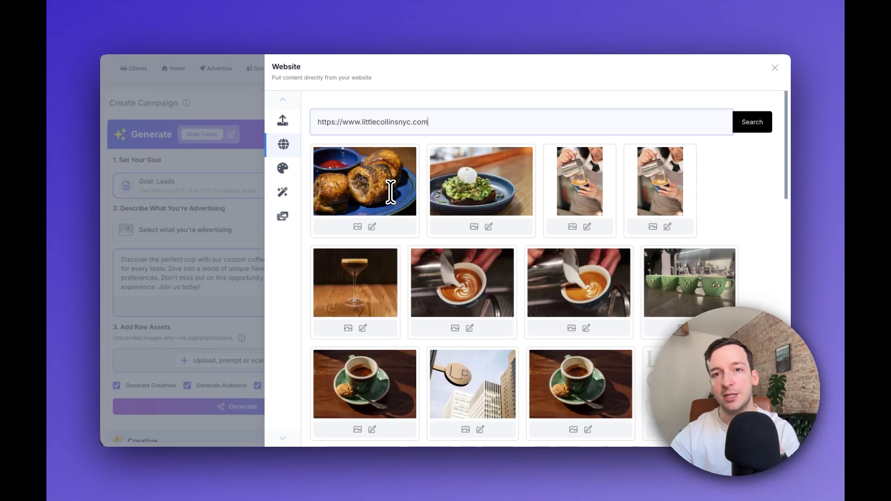
pyautogui.scroll(-3, 469, 249)
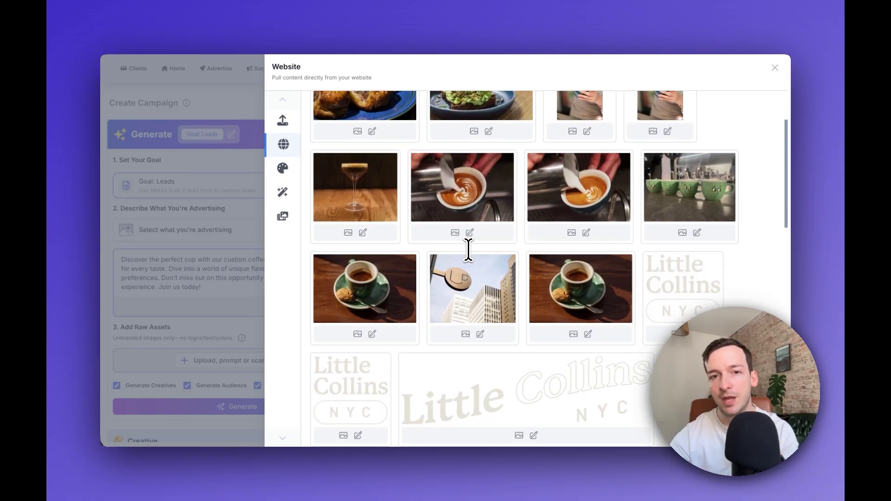
pyautogui.scroll(-1, 468, 251)
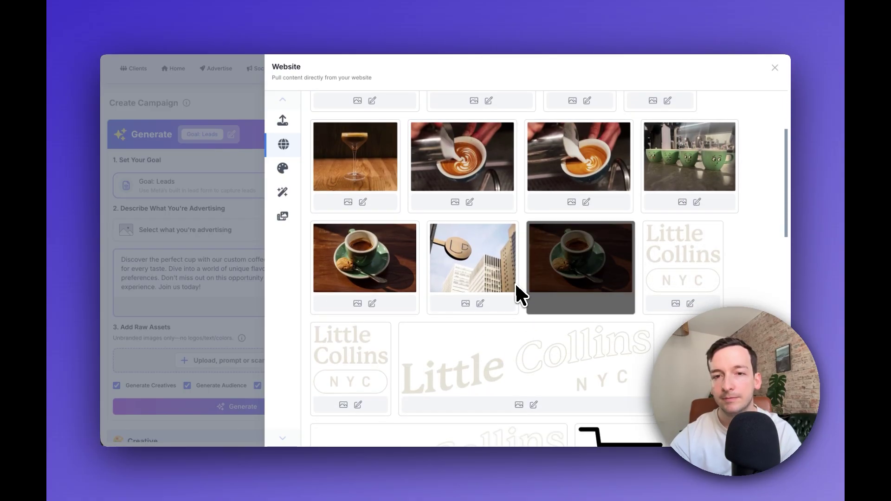
pyautogui.click(523, 310)
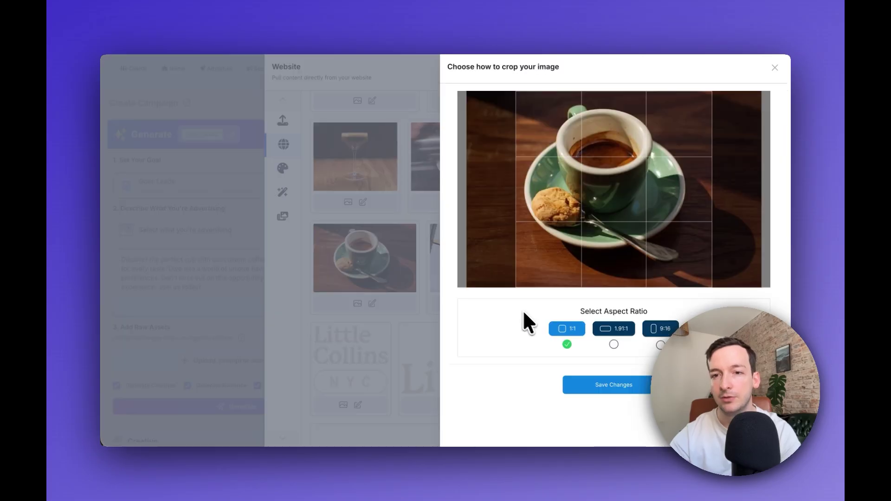
pyautogui.click(604, 389)
pyautogui.click(219, 299)
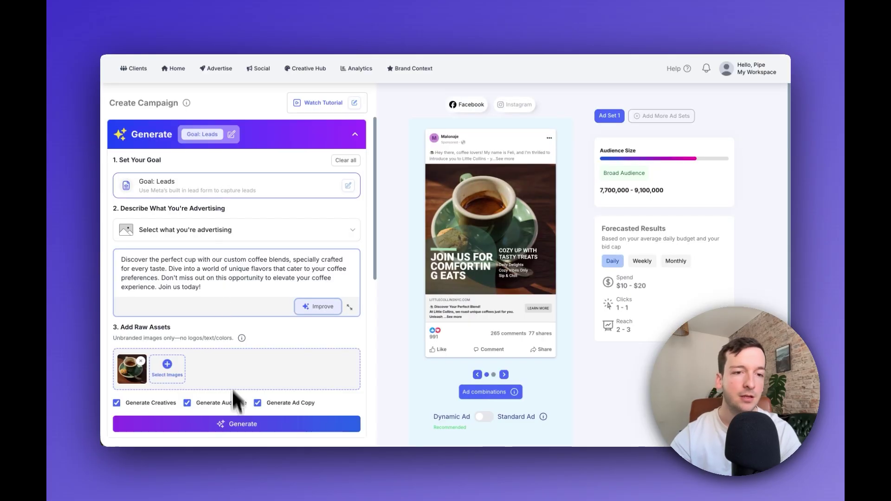
# - Generate the campaign's ad images, videos, audience and primary texts with AI
pyautogui.click(222, 426)
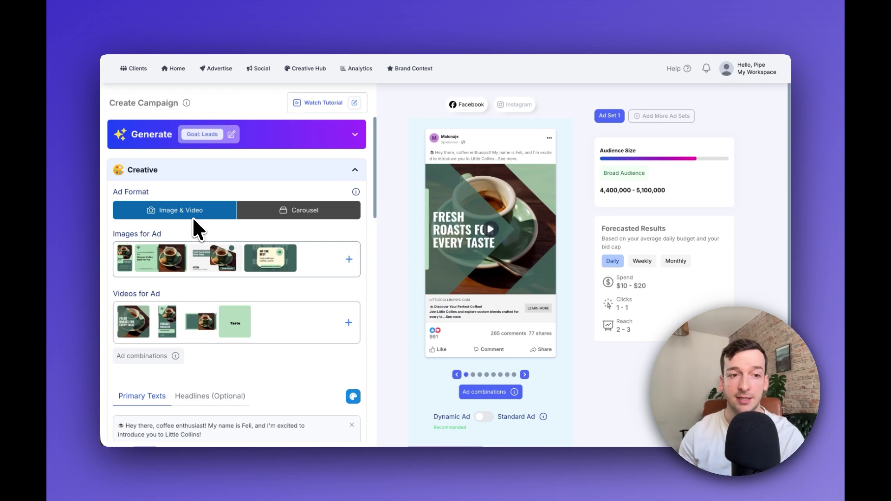
# - Scroll through the generated Creative section to review the Fresh Roasts ad
pyautogui.scroll(-2, 199, 362)
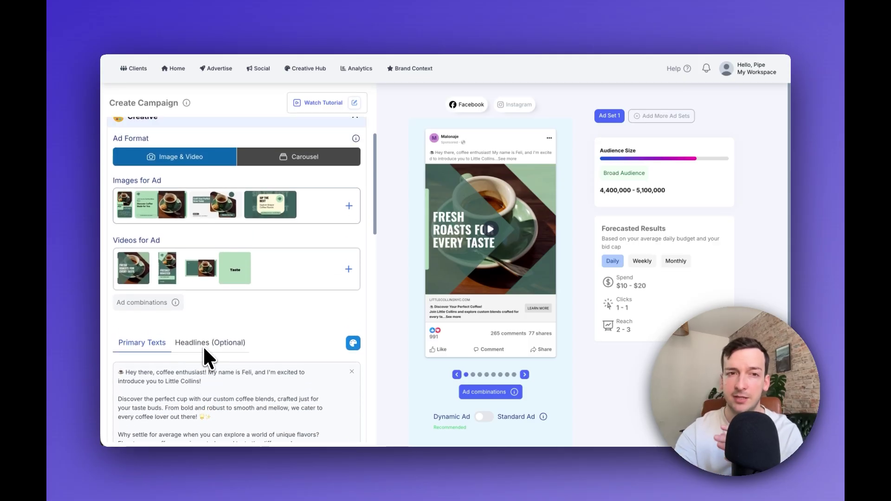
pyautogui.scroll(2, 202, 345)
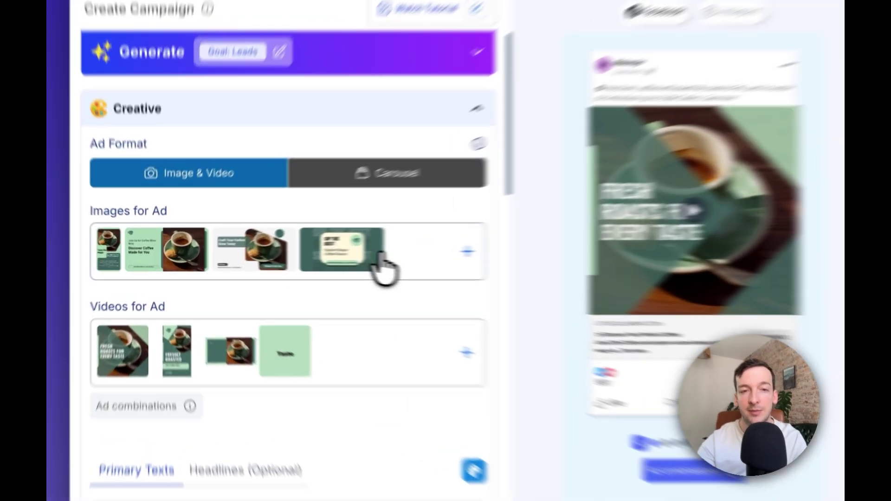
# - Generate a text-to-image ad with a rustic coffee shop scene and 'Brewed for your taste' message
pyautogui.click(293, 257)
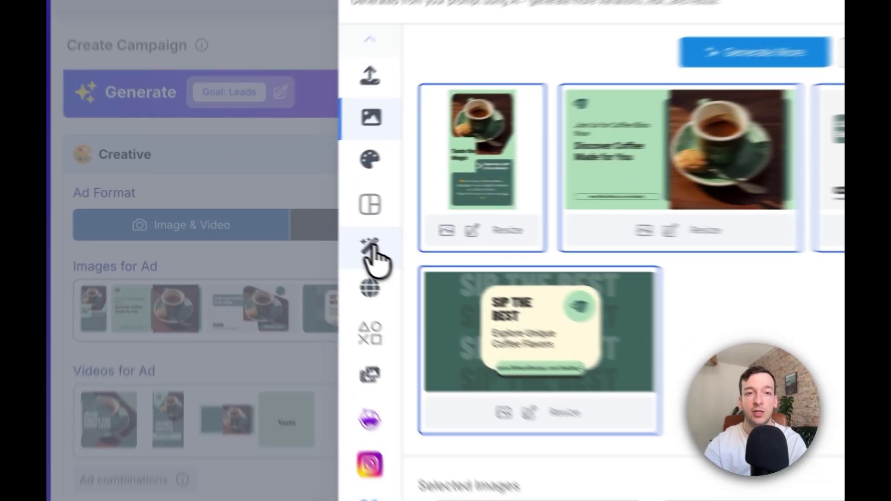
pyautogui.click(283, 217)
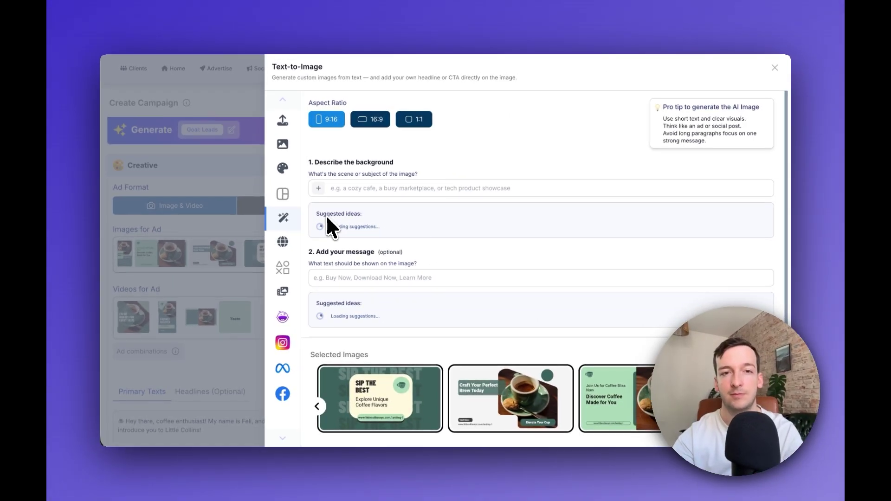
pyautogui.click(337, 227)
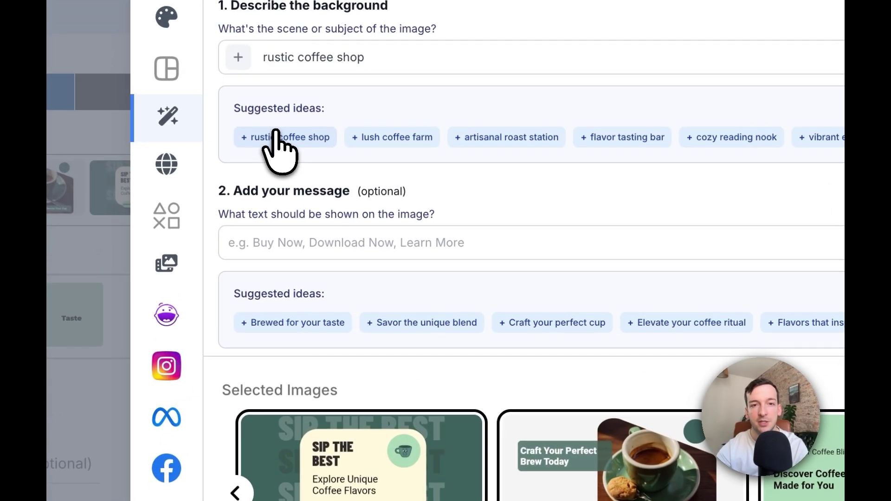
pyautogui.click(309, 324)
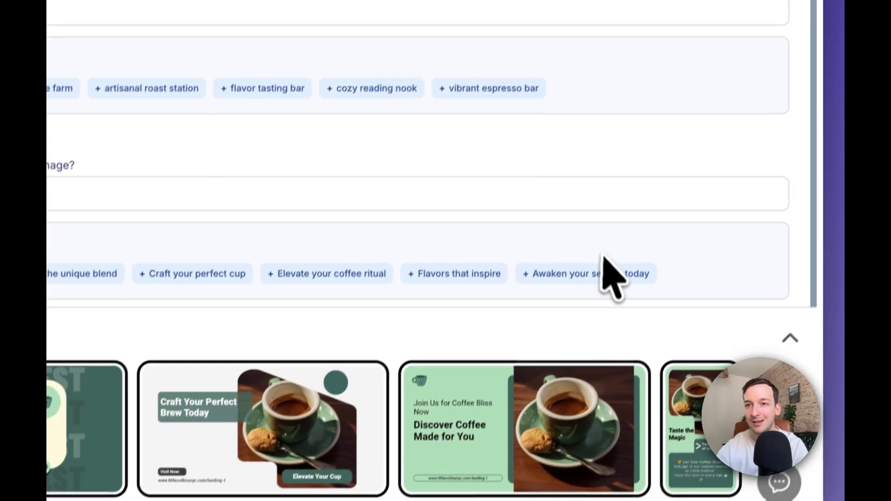
pyautogui.scroll(-5, 408, 255)
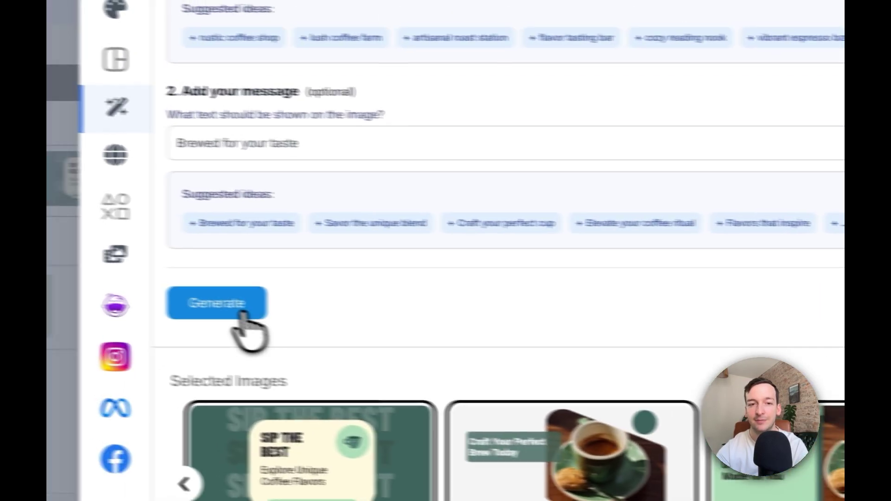
pyautogui.click(244, 316)
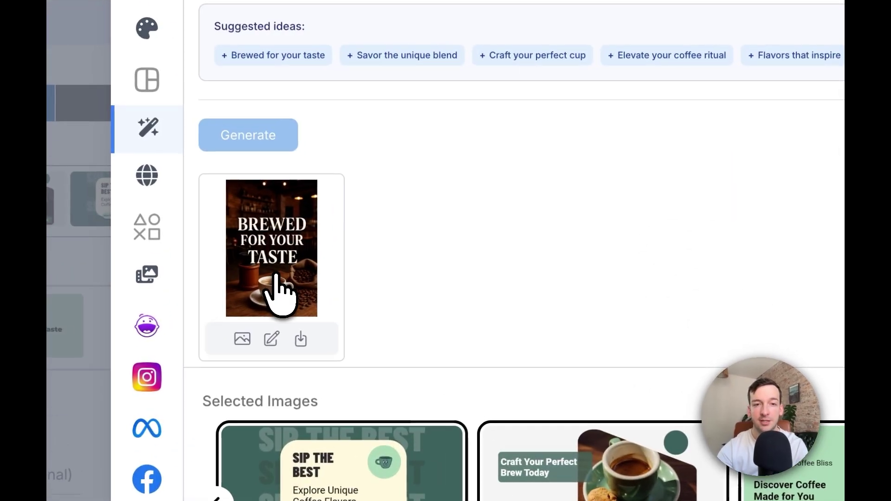
# - Crop the generated image to 9:16 only, removing the square version, and save
pyautogui.click(348, 291)
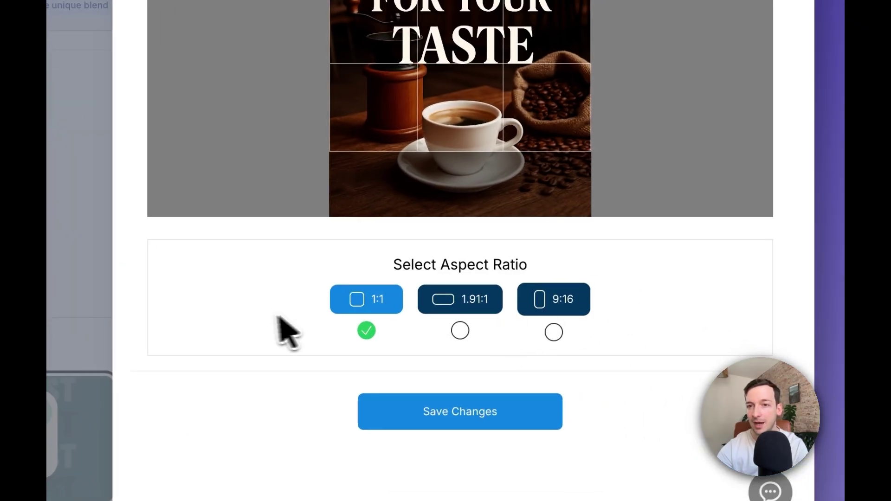
pyautogui.click(555, 302)
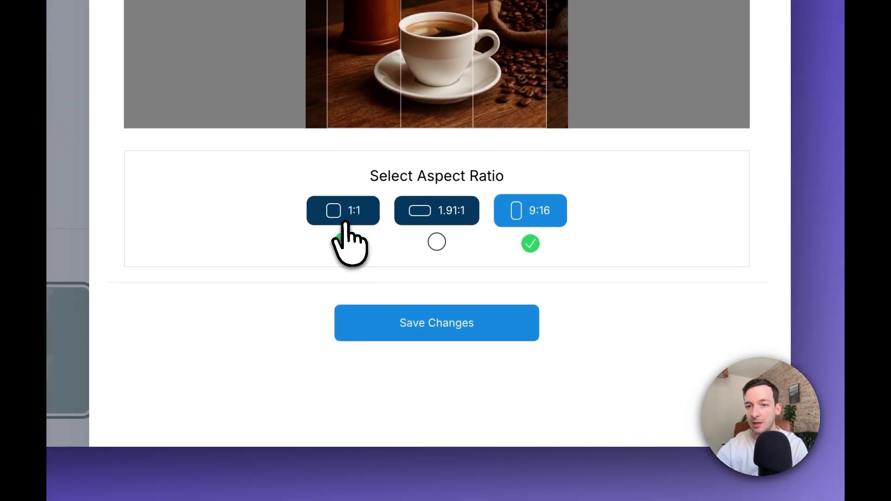
pyautogui.click(356, 272)
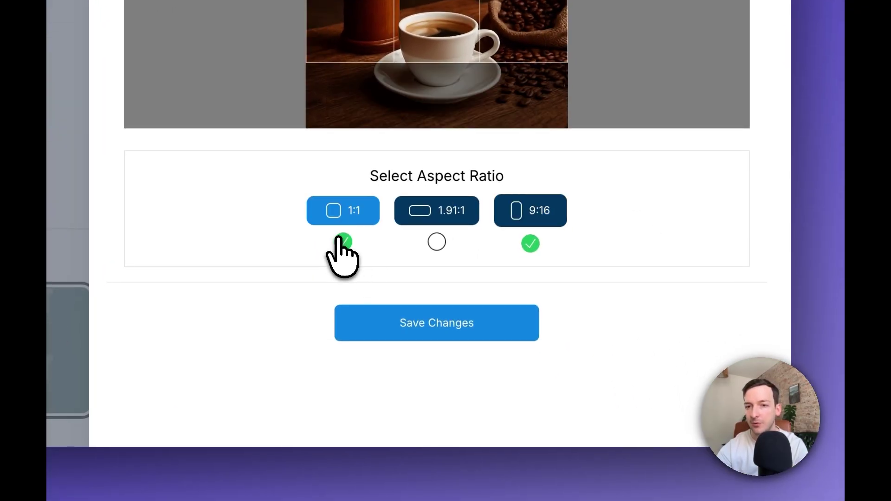
pyautogui.click(343, 242)
pyautogui.click(399, 327)
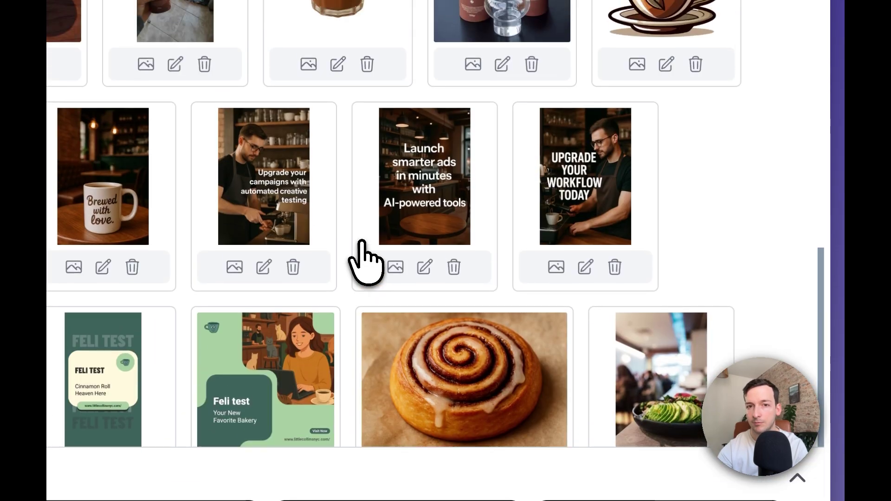
pyautogui.scroll(3, 380, 261)
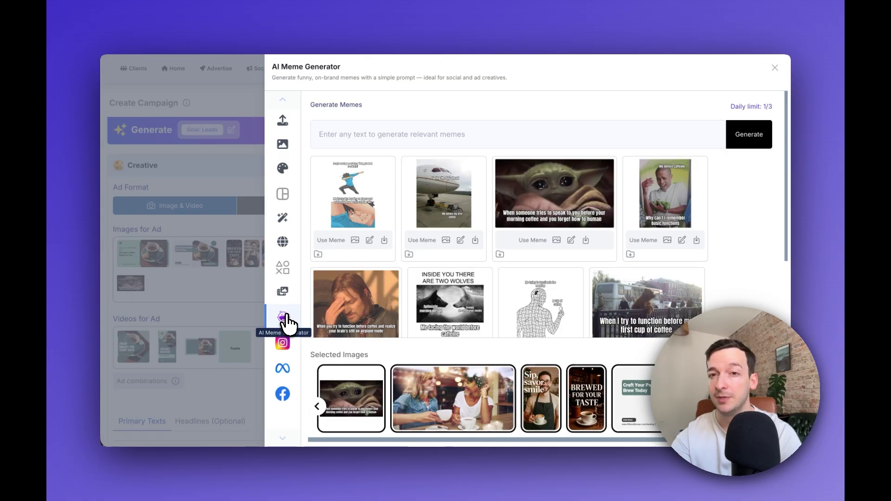
# - Enter a meme prompt in the AI Meme Generator and browse the coffee memes
pyautogui.click(377, 126)
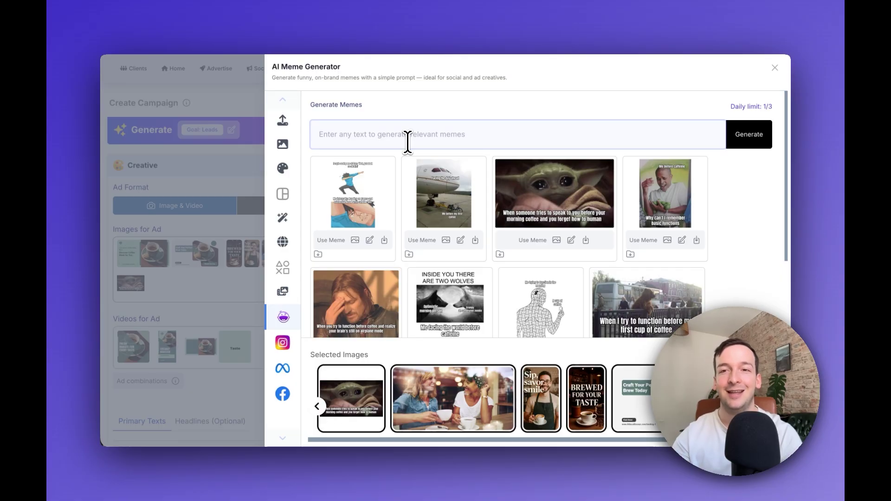
pyautogui.scroll(-10, 572, 227)
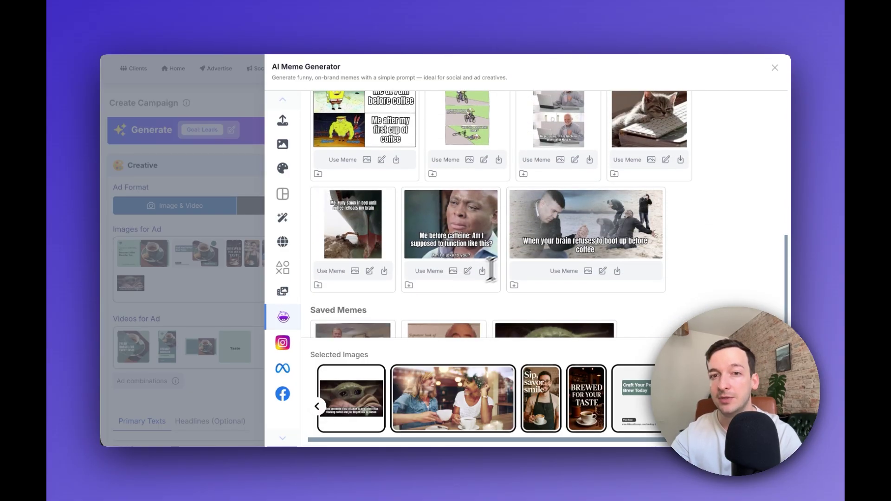
pyautogui.scroll(-3, 515, 252)
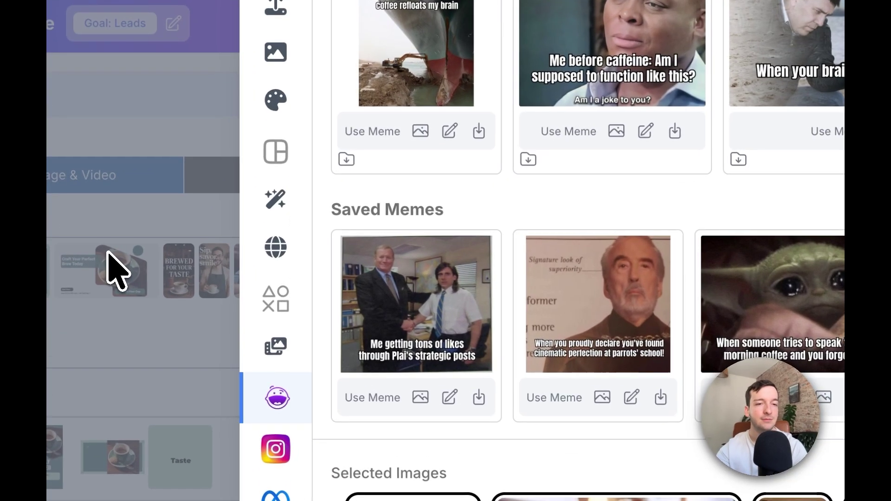
# - Close the meme generator and show AI Avatar Videos under Smart Creative in the Videos for Ad picker
pyautogui.click(213, 250)
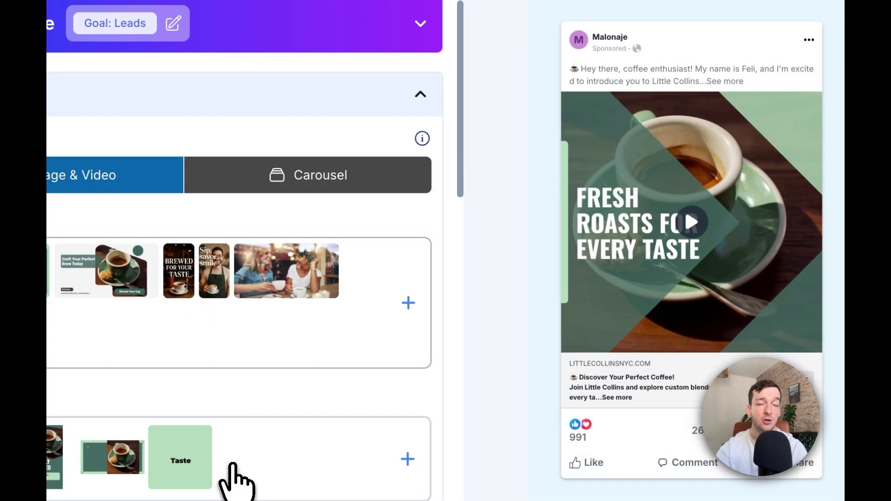
pyautogui.click(236, 478)
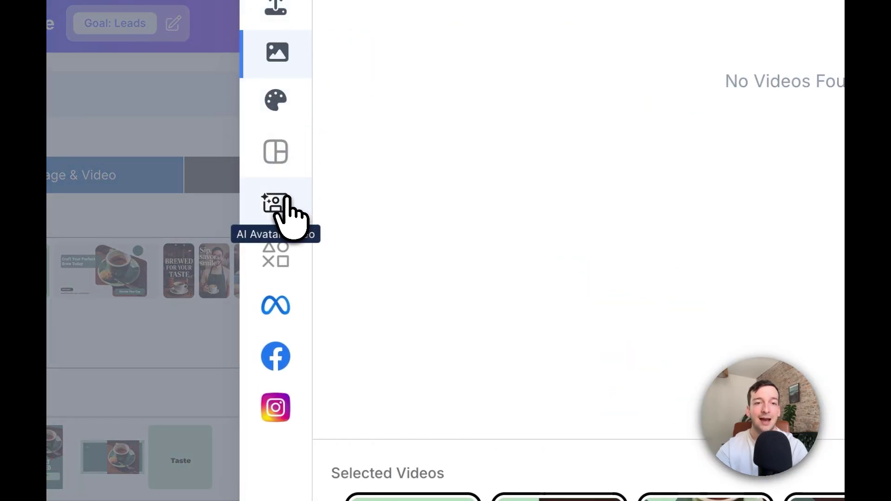
pyautogui.click(275, 158)
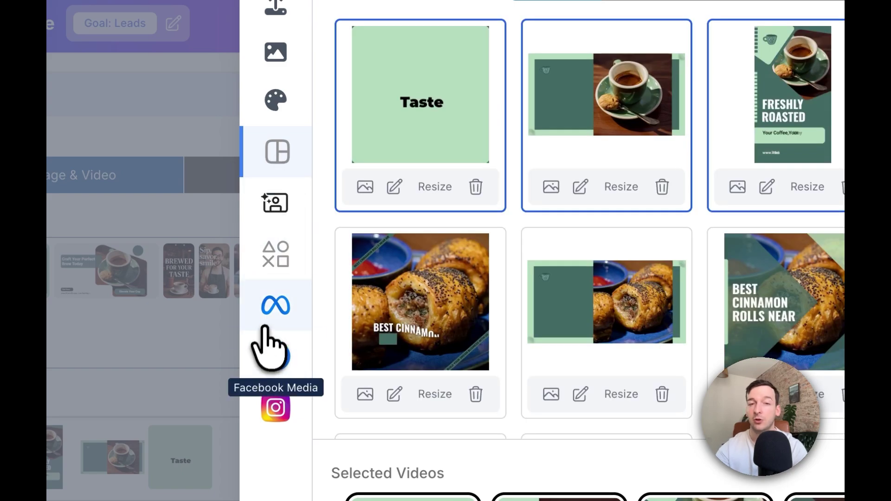
pyautogui.click(274, 211)
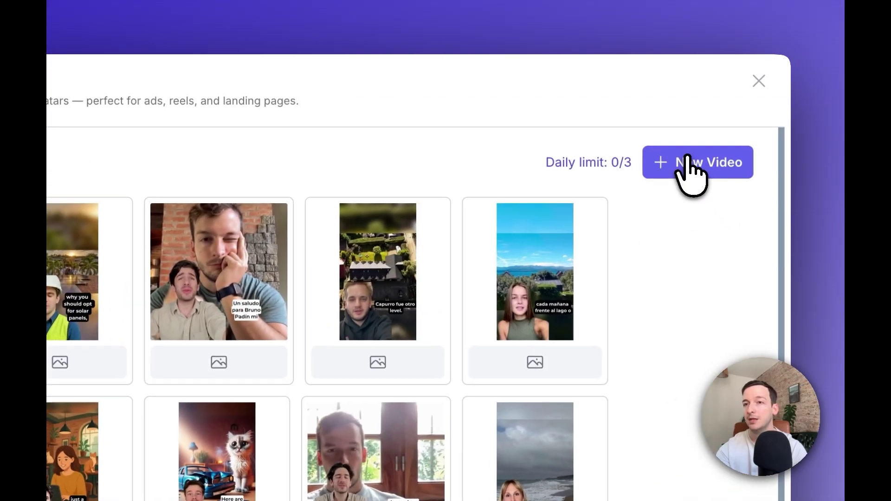
# - Start a new avatar video and add three coffee photos from My Media as its images
pyautogui.click(685, 161)
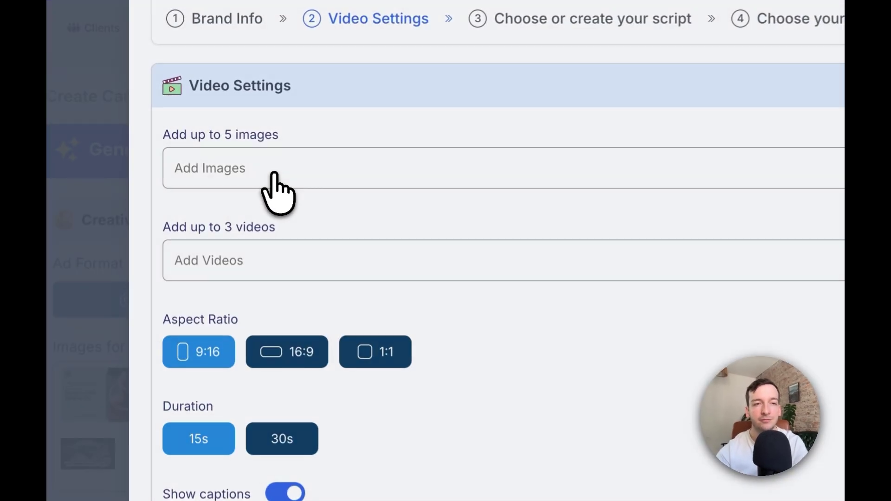
pyautogui.click(226, 148)
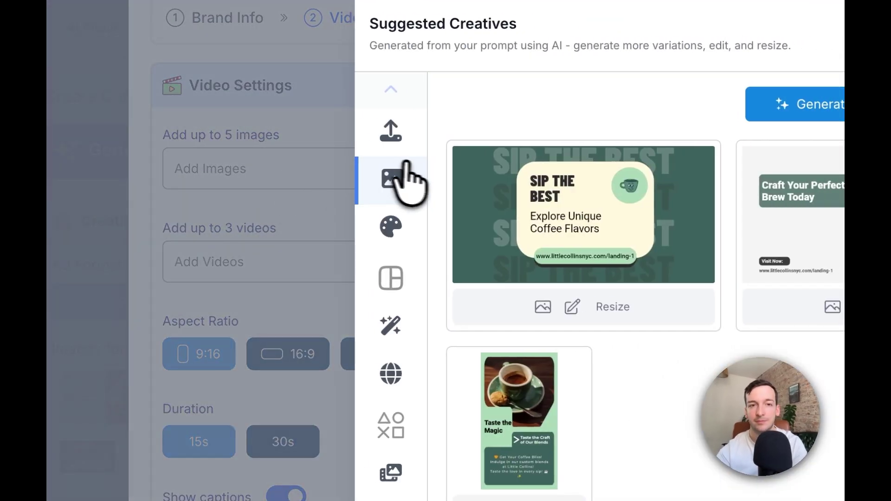
pyautogui.click(390, 141)
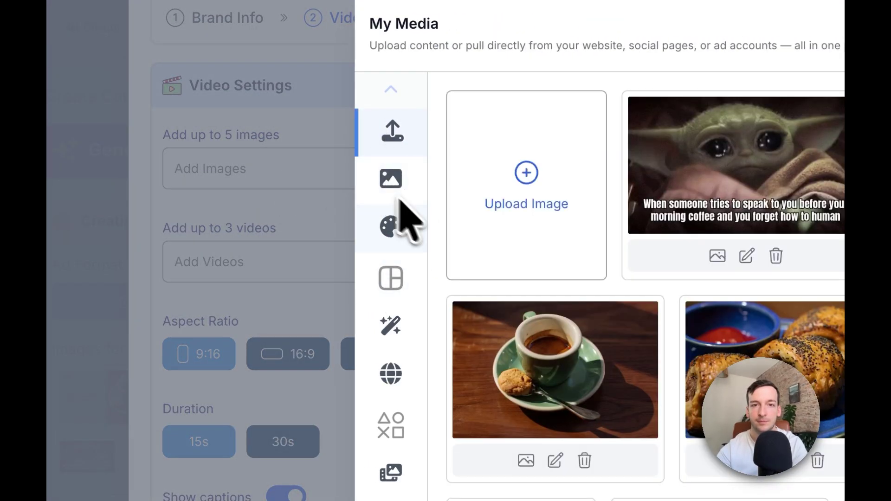
pyautogui.click(572, 378)
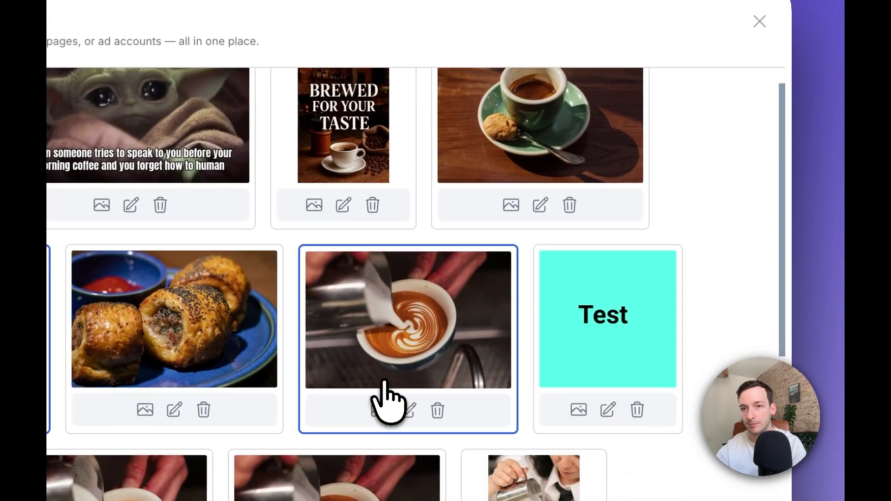
pyautogui.scroll(-3, 483, 357)
pyautogui.scroll(3, 635, 190)
pyautogui.click(599, 116)
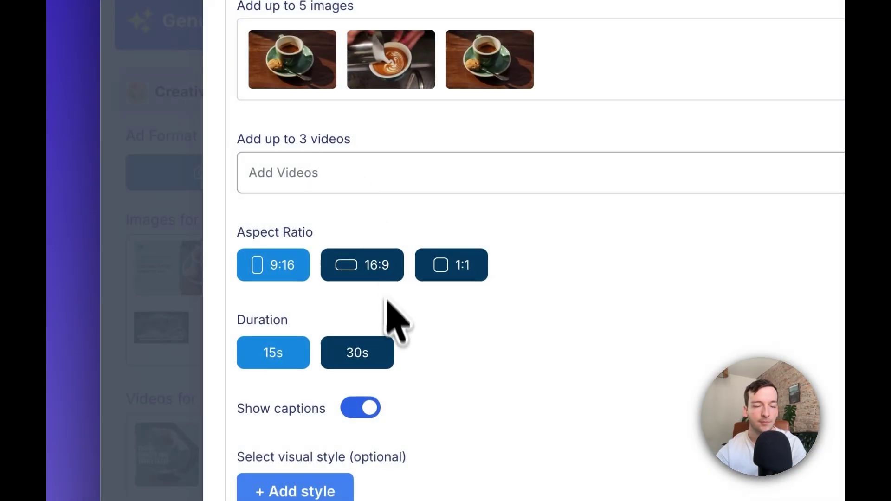
# - Set the avatar video to 16:9 with the Vanilla Template style and continue to scripts
pyautogui.click(364, 273)
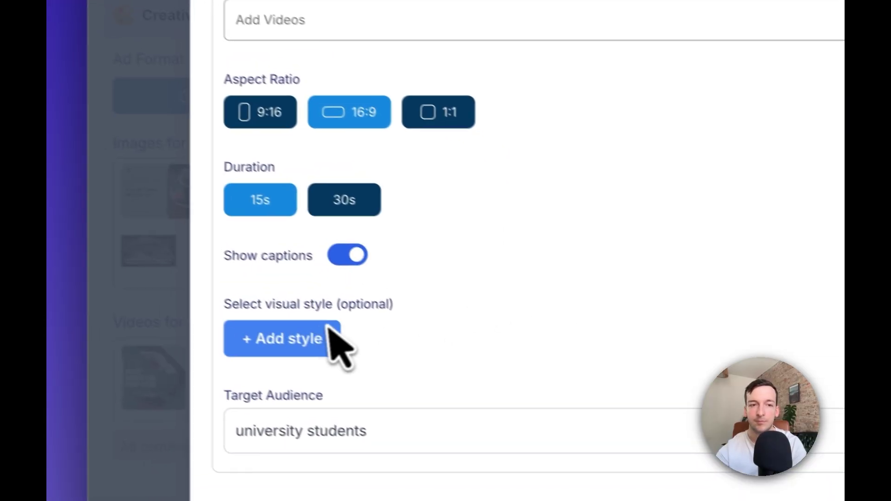
pyautogui.click(326, 331)
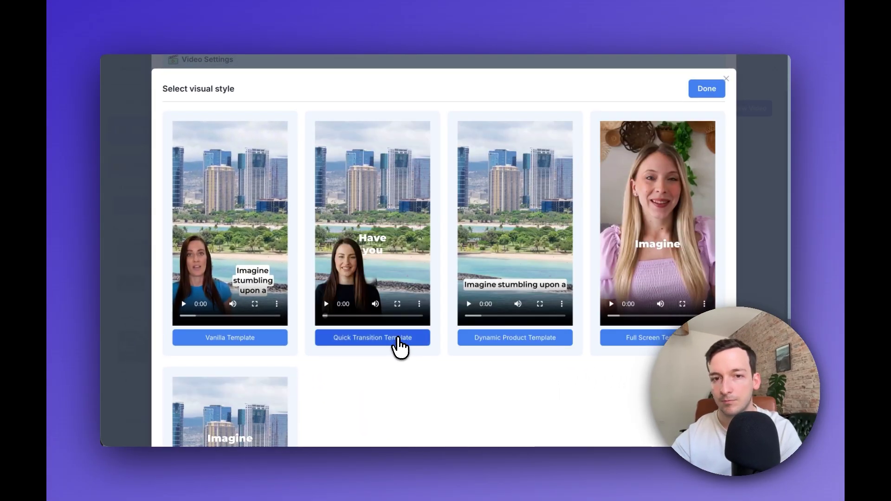
pyautogui.click(397, 342)
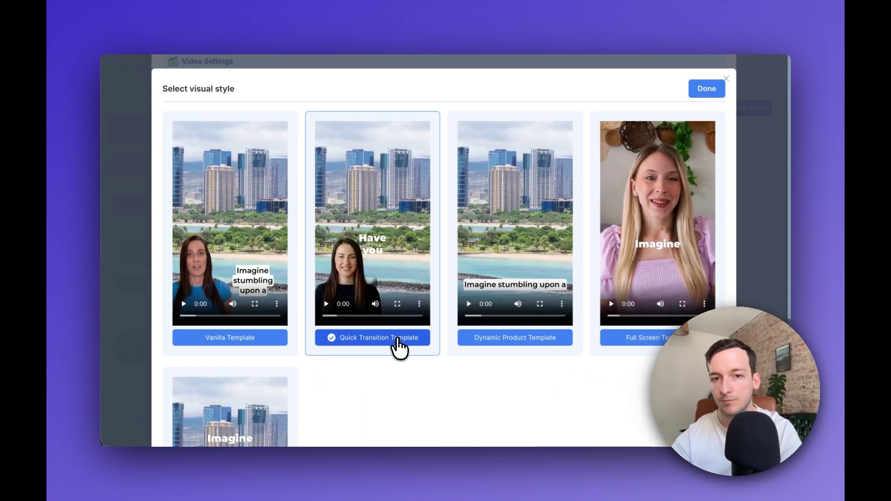
pyautogui.click(228, 337)
pyautogui.click(706, 88)
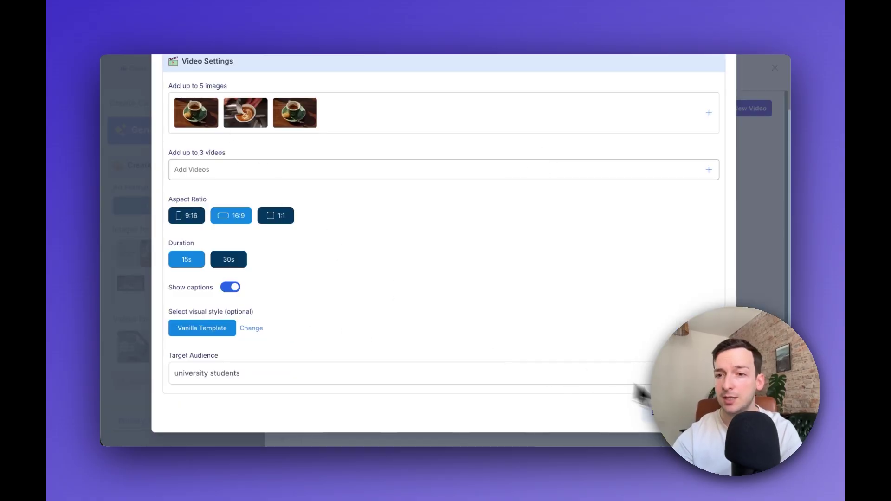
pyautogui.click(700, 415)
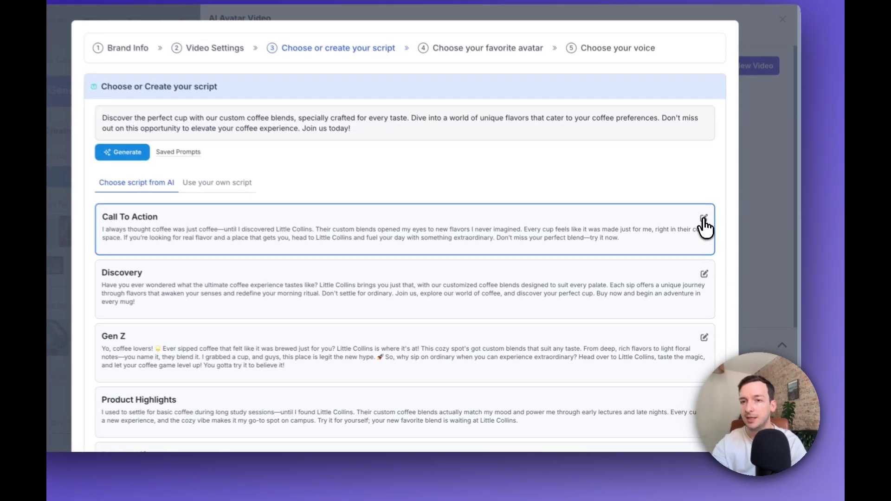
# - Load the Call To Action script as the video's own script and proceed to avatar choice
pyautogui.click(706, 241)
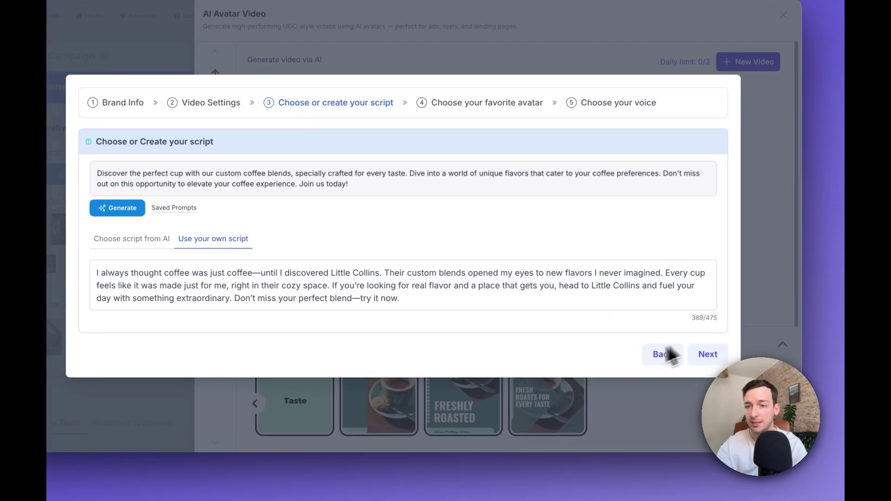
pyautogui.click(708, 354)
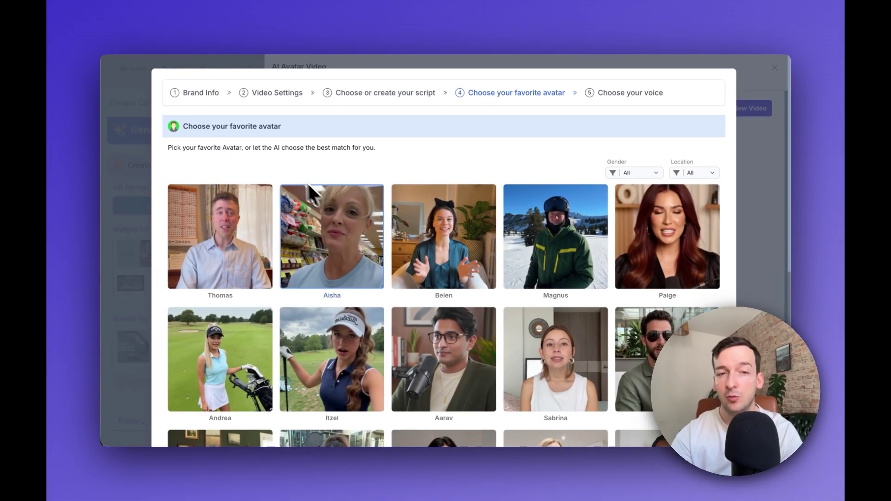
# - Pick an avatar to narrate the coffee script and continue to the voice choice
pyautogui.scroll(-2, 388, 258)
pyautogui.scroll(-6, 388, 258)
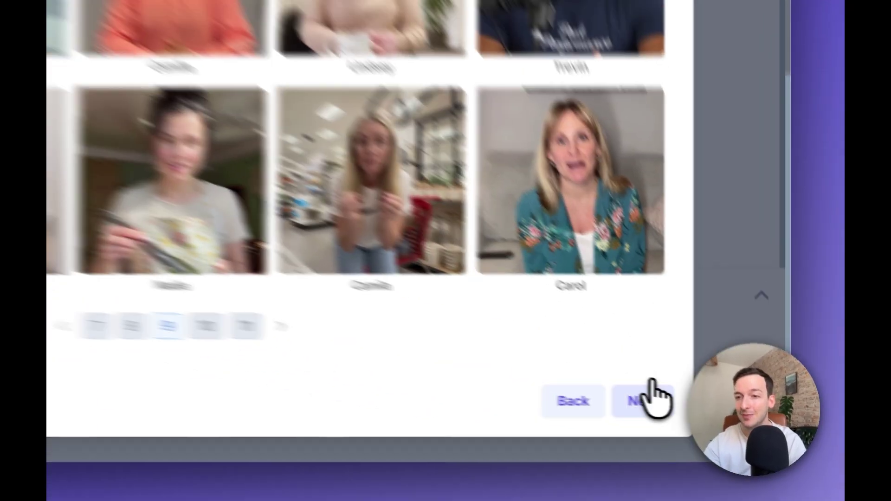
pyautogui.click(650, 395)
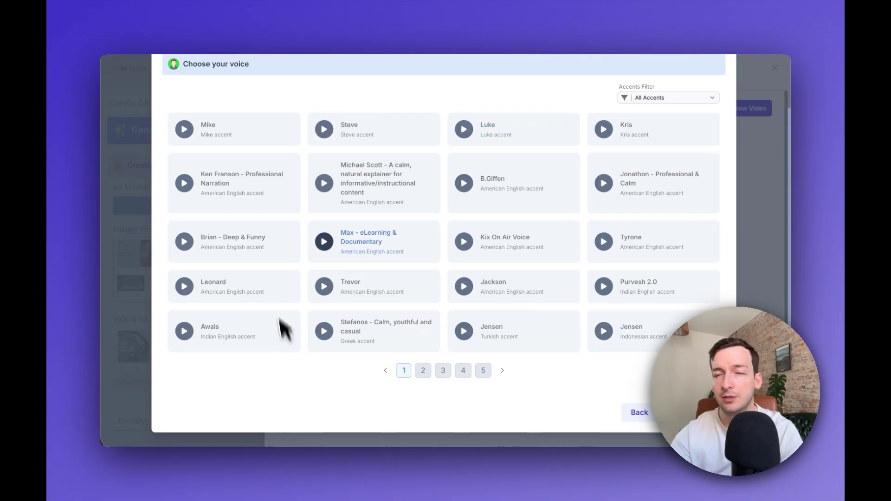
pyautogui.scroll(3, 415, 278)
pyautogui.scroll(-3, 483, 287)
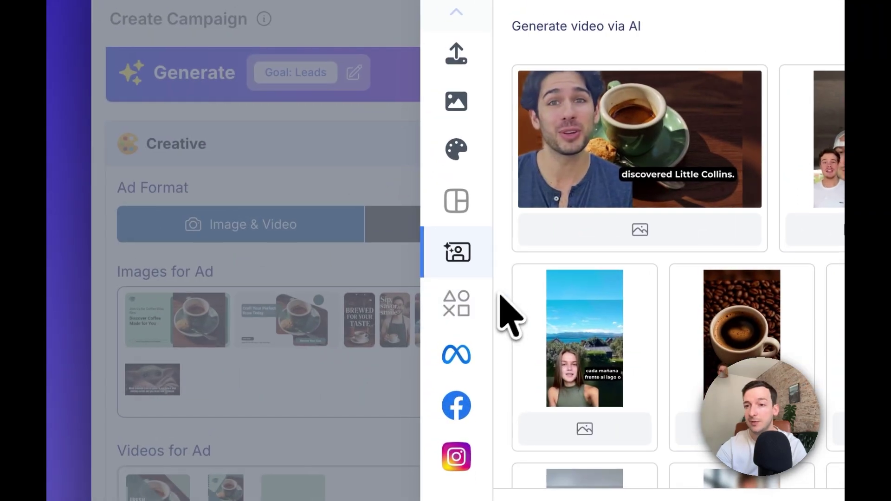
# - Add the avatar video to the ad's videos and review every ad combination's Feeds preview
pyautogui.click(619, 144)
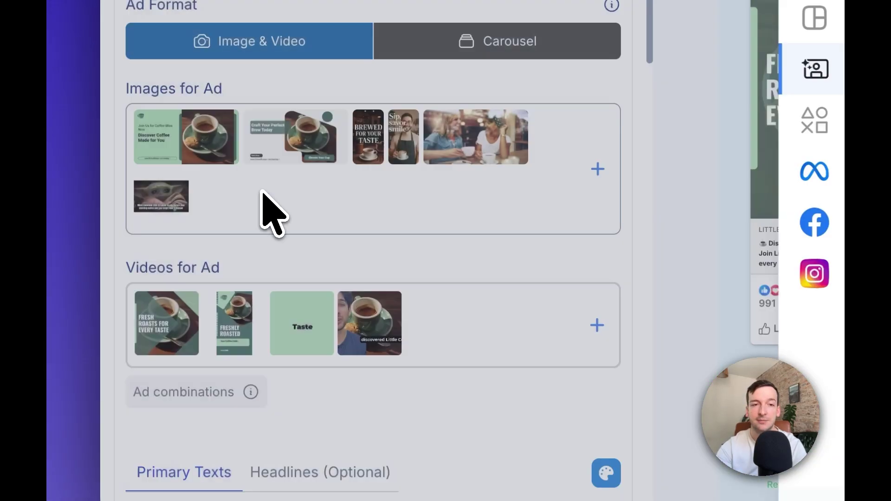
pyautogui.click(273, 213)
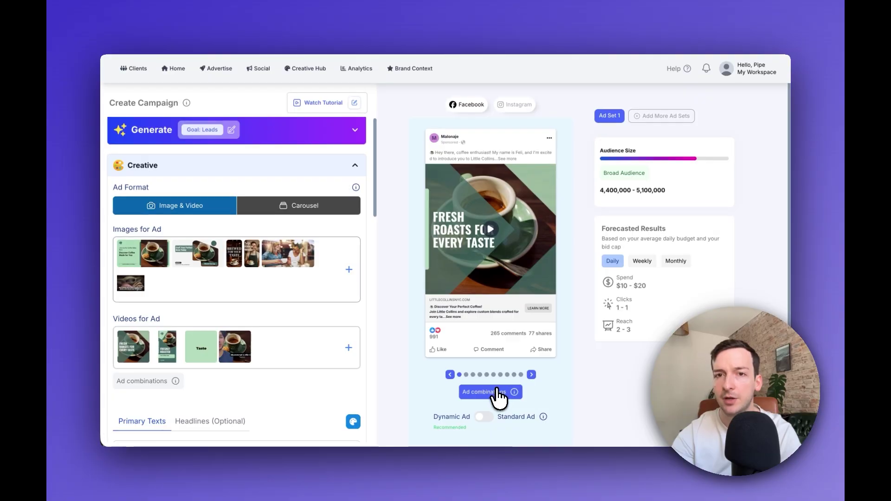
pyautogui.click(499, 394)
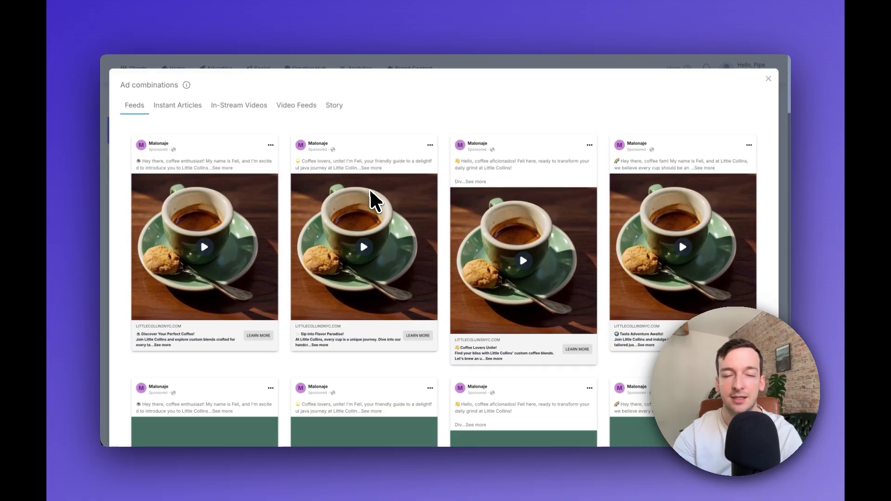
pyautogui.scroll(-5, 408, 284)
pyautogui.scroll(-8, 491, 241)
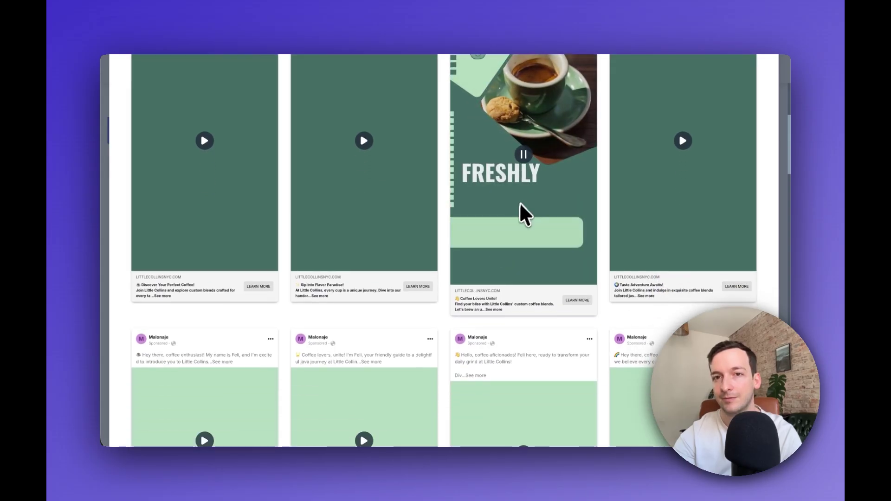
pyautogui.scroll(-6, 406, 203)
pyautogui.scroll(-1, 410, 211)
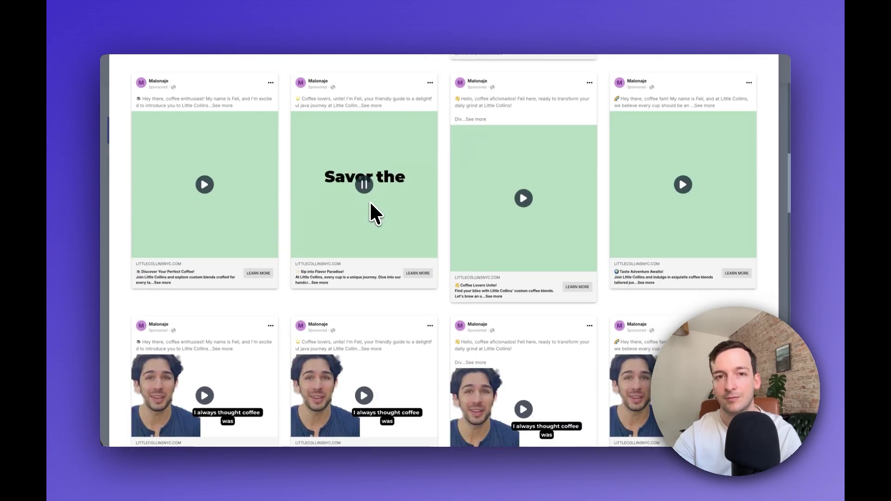
pyautogui.scroll(-8, 373, 212)
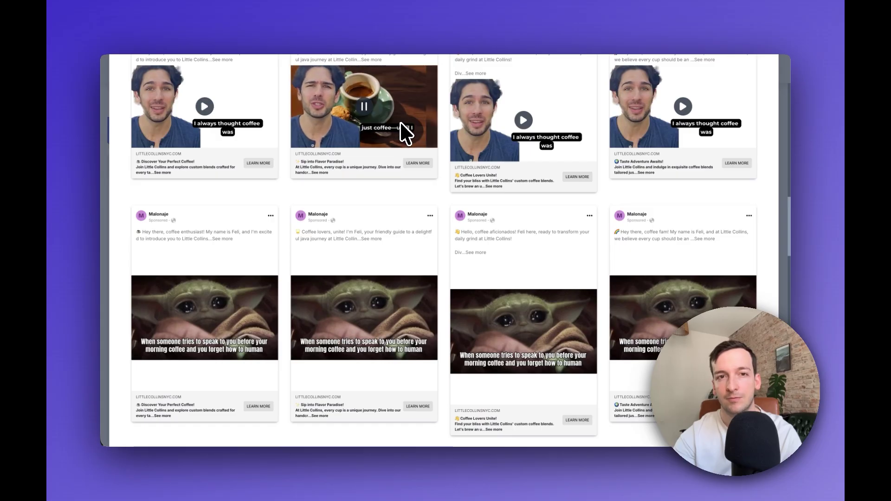
pyautogui.scroll(-3, 402, 127)
pyautogui.scroll(-6, 402, 125)
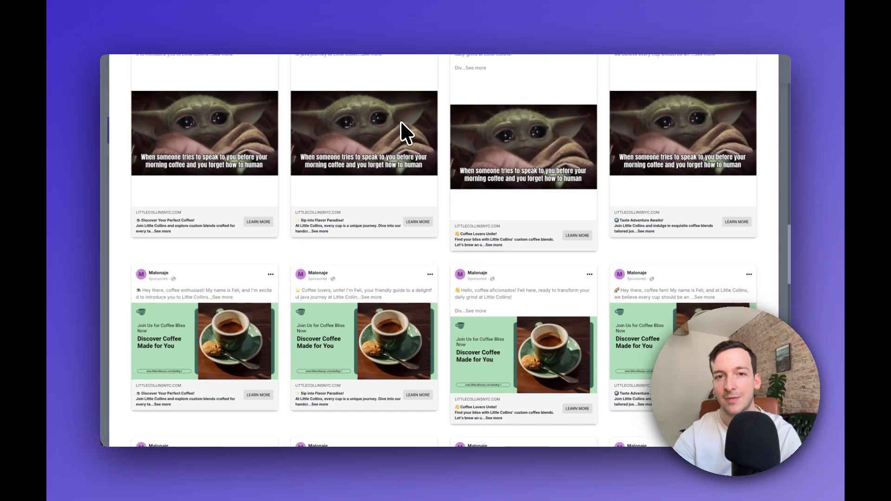
pyautogui.scroll(-8, 402, 122)
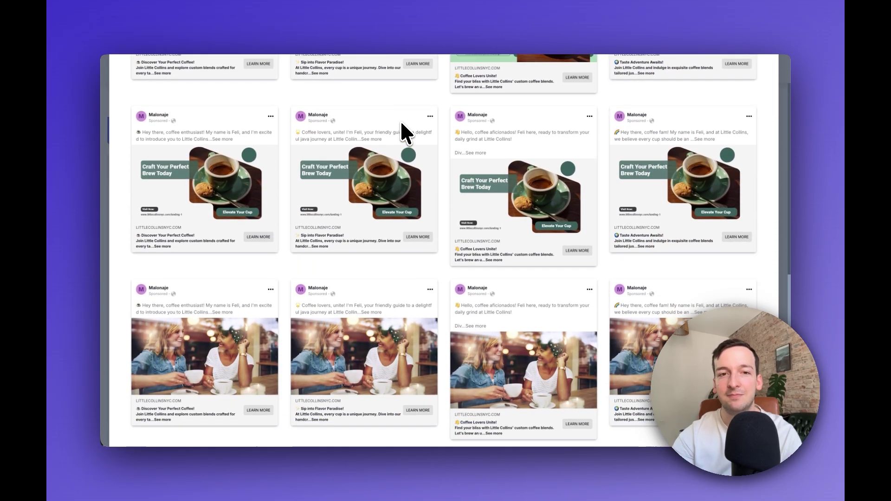
pyautogui.scroll(-13, 402, 125)
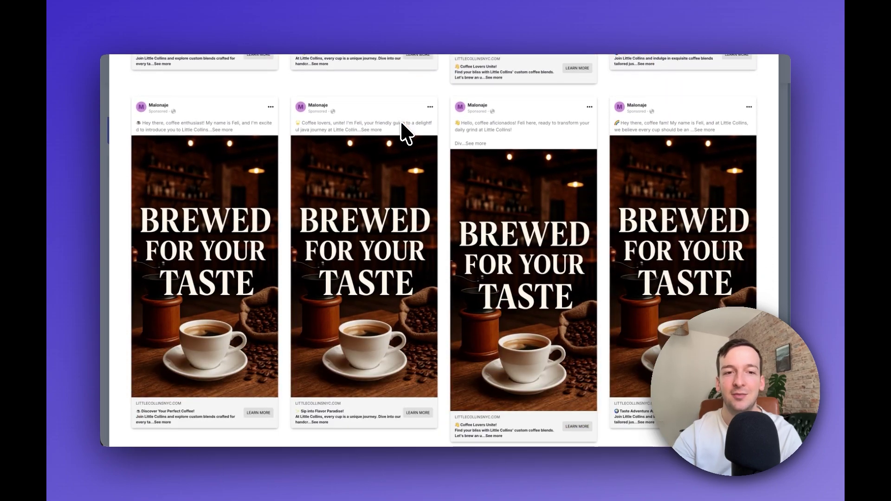
pyautogui.scroll(-2, 401, 123)
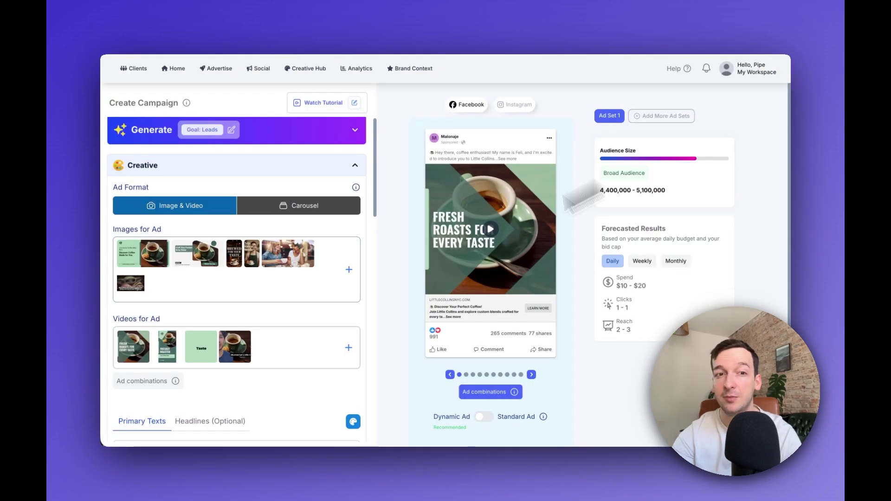
# - Check the ad's headlines, then return to the primary ad texts
pyautogui.scroll(-3, 243, 307)
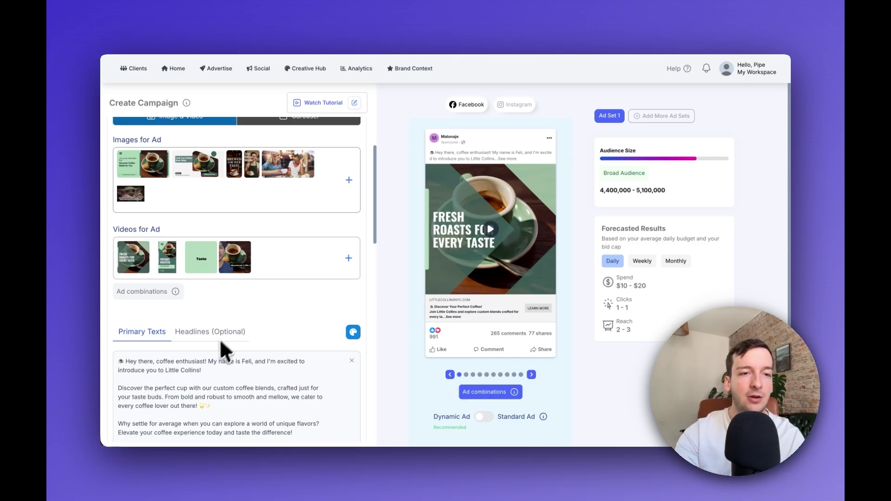
pyautogui.scroll(-2, 217, 341)
pyautogui.scroll(-2, 207, 302)
pyautogui.click(205, 174)
pyautogui.click(145, 176)
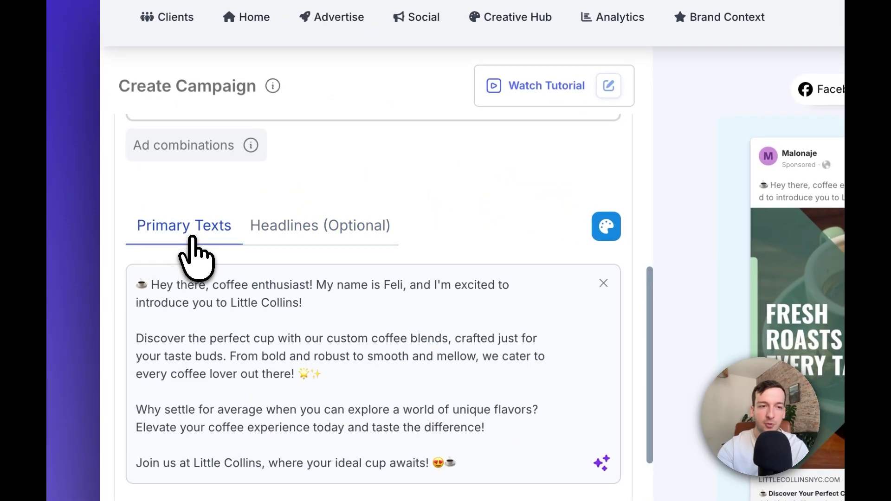
pyautogui.scroll(-3, 193, 256)
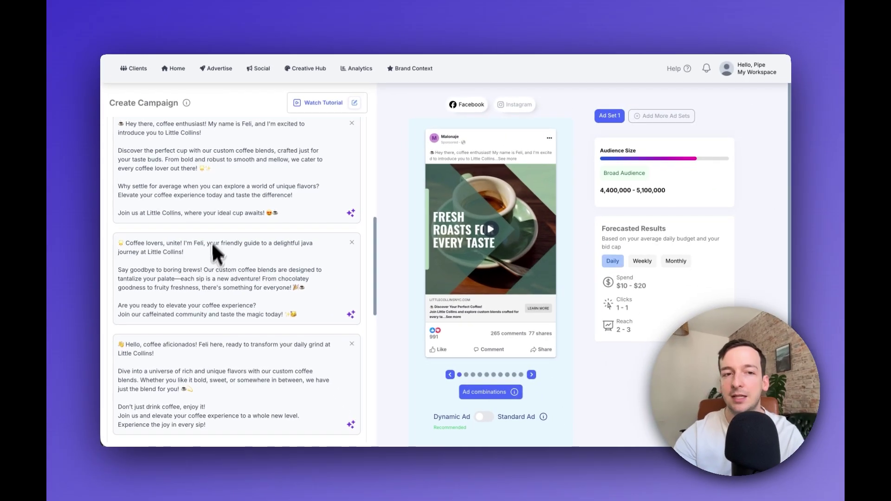
pyautogui.scroll(-2, 313, 409)
pyautogui.scroll(-6, 206, 263)
pyautogui.scroll(4, 206, 267)
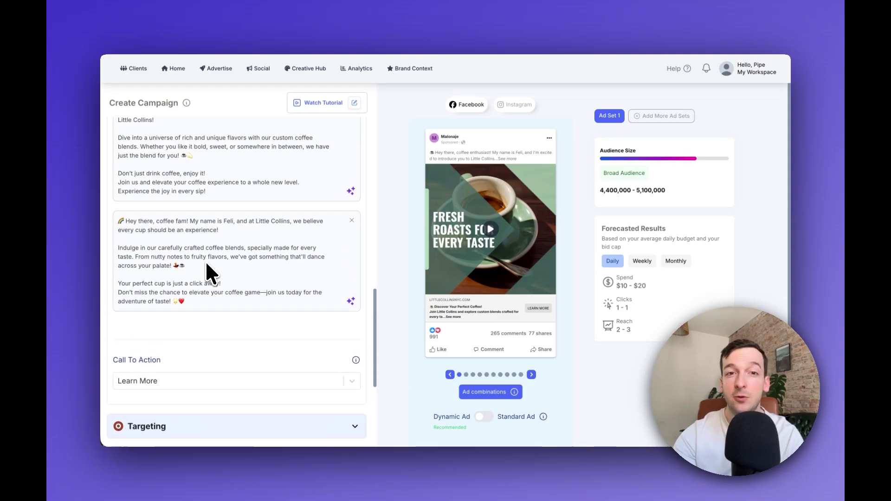
# - Preview the AI Change Tone rewrite options for an ad text without applying any
pyautogui.click(349, 241)
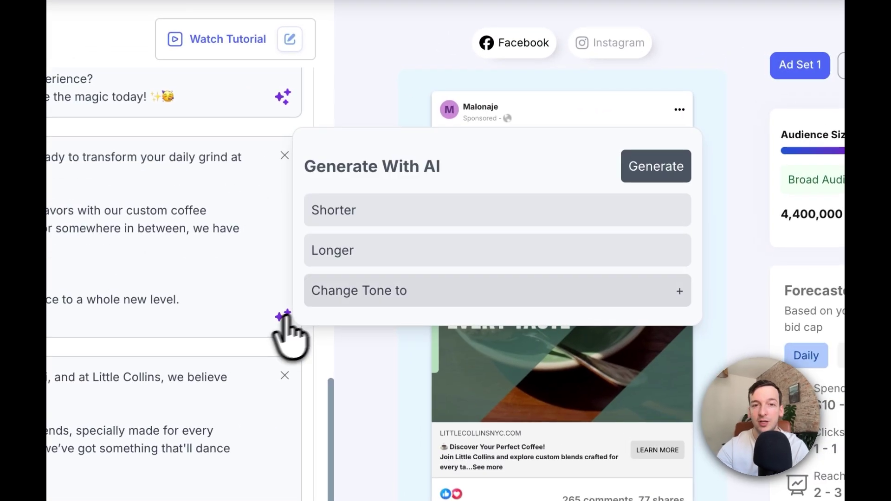
pyautogui.click(333, 296)
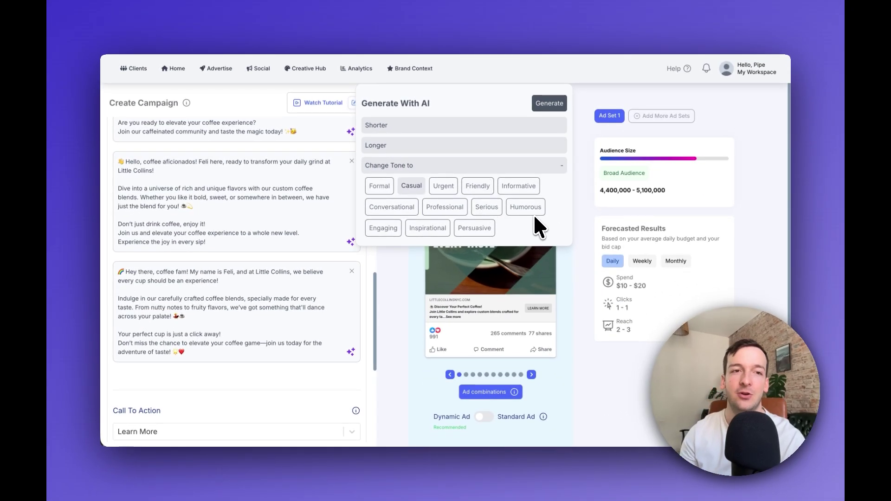
pyautogui.click(269, 218)
pyautogui.scroll(-3, 270, 221)
pyautogui.scroll(-2, 271, 237)
pyautogui.click(271, 246)
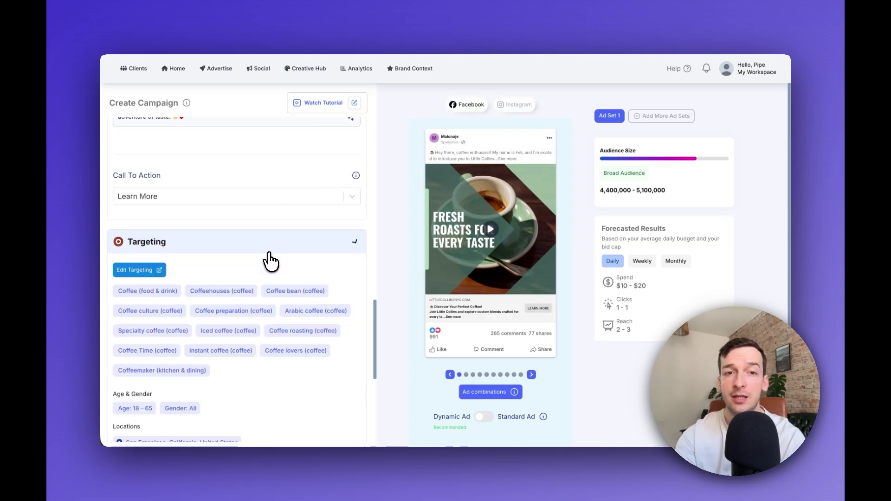
pyautogui.click(144, 271)
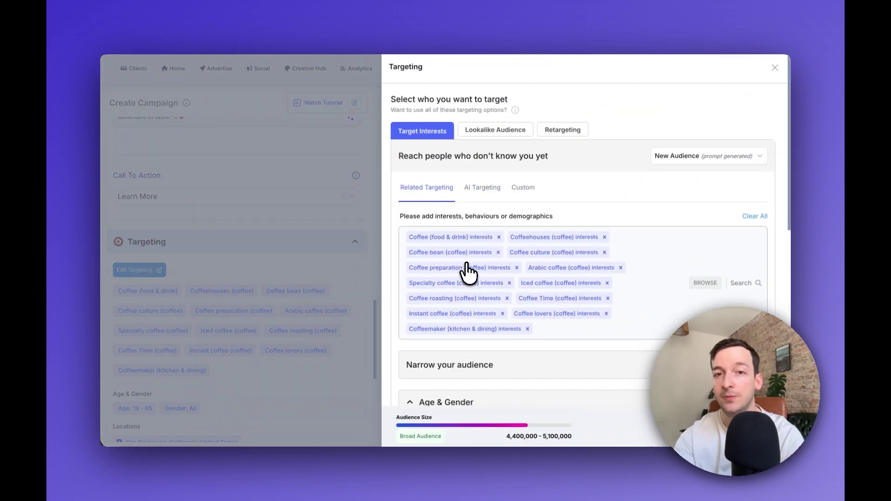
pyautogui.click(478, 188)
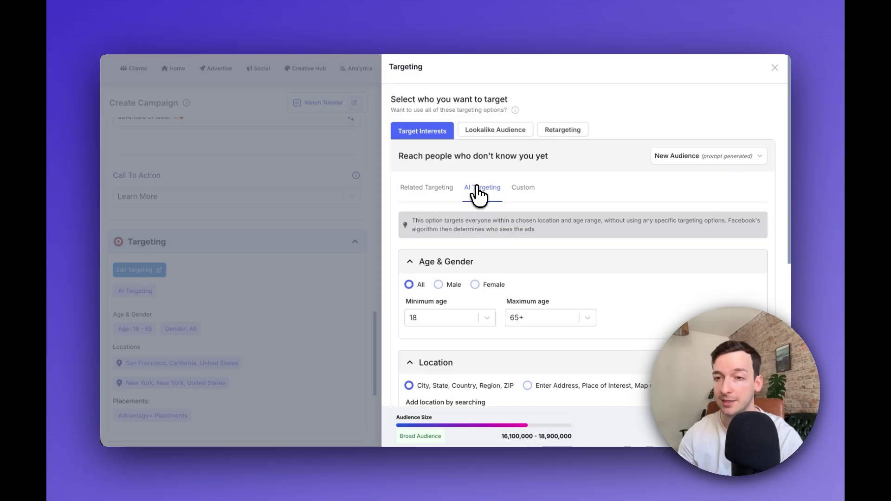
pyautogui.click(422, 190)
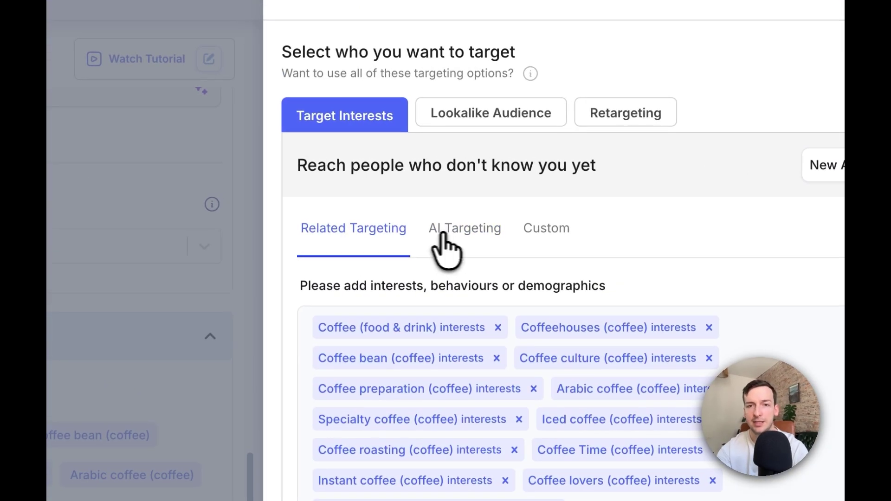
pyautogui.click(467, 190)
pyautogui.click(339, 232)
pyautogui.scroll(-3, 389, 306)
pyautogui.scroll(-5, 390, 307)
pyautogui.scroll(5, 368, 223)
pyautogui.scroll(-3, 375, 217)
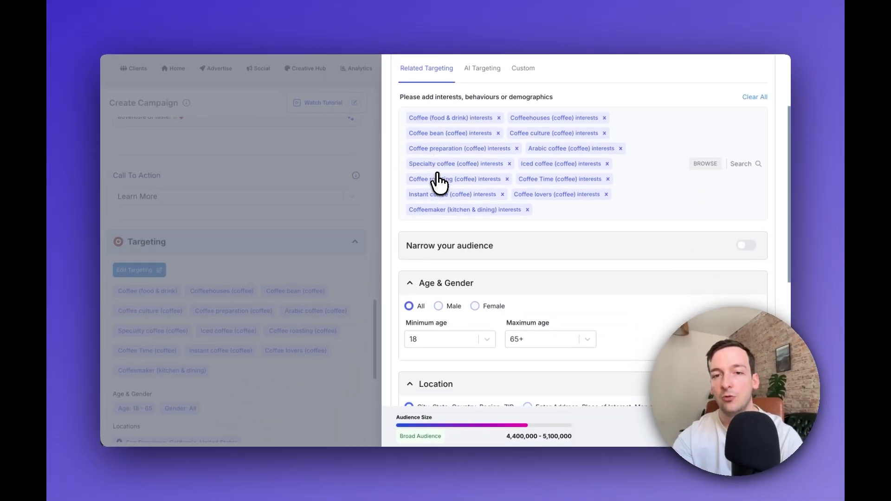
pyautogui.scroll(-1, 435, 182)
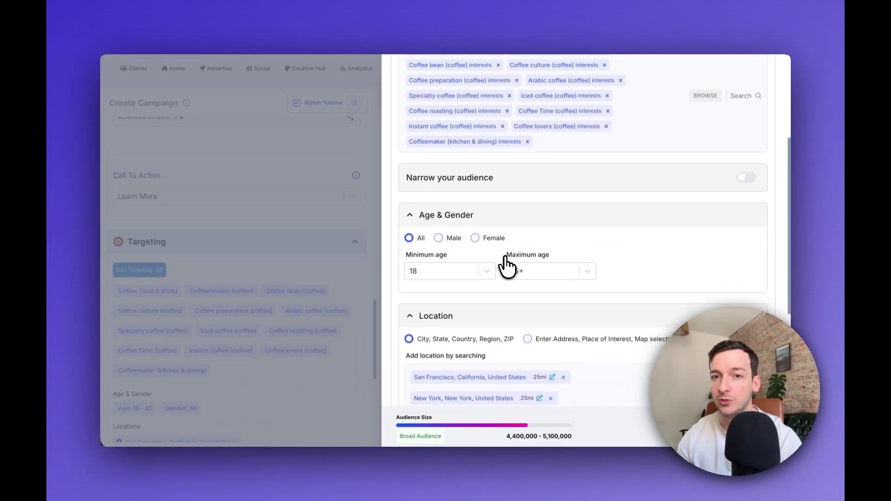
pyautogui.scroll(-3, 507, 267)
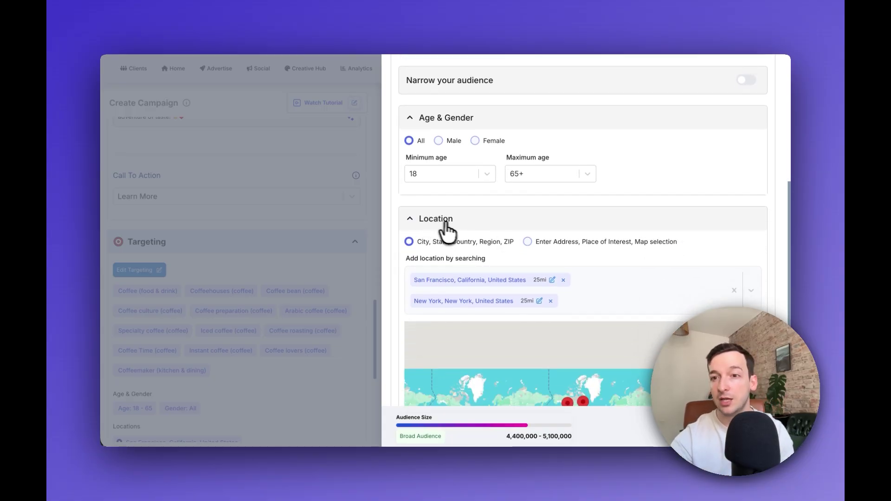
pyautogui.scroll(-1, 460, 234)
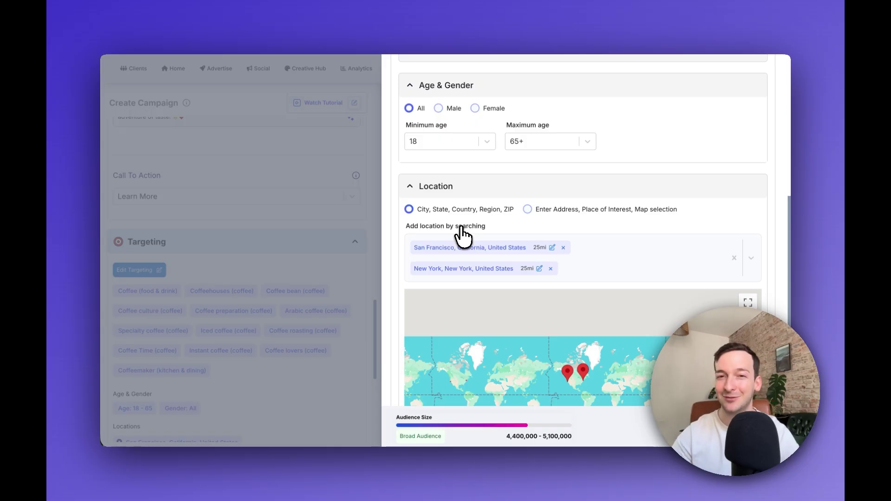
pyautogui.scroll(-5, 462, 234)
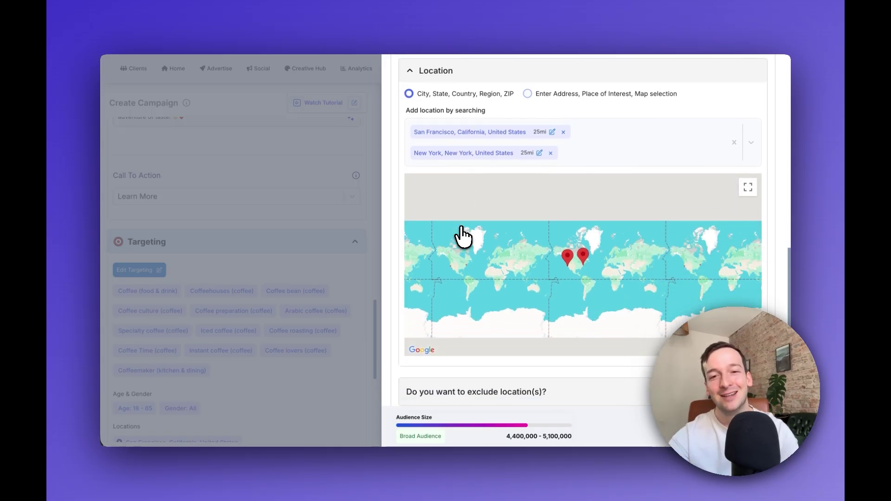
pyautogui.scroll(-2, 392, 314)
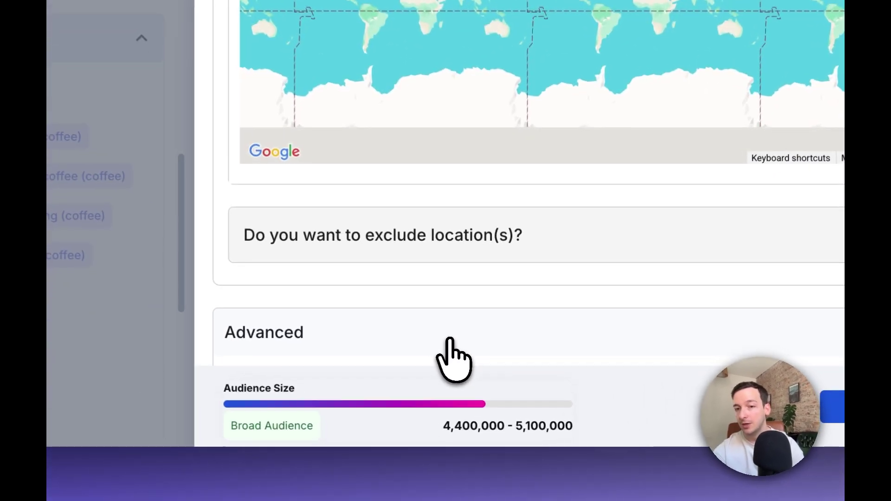
pyautogui.click(507, 394)
pyautogui.scroll(-3, 509, 407)
pyautogui.scroll(-8, 452, 253)
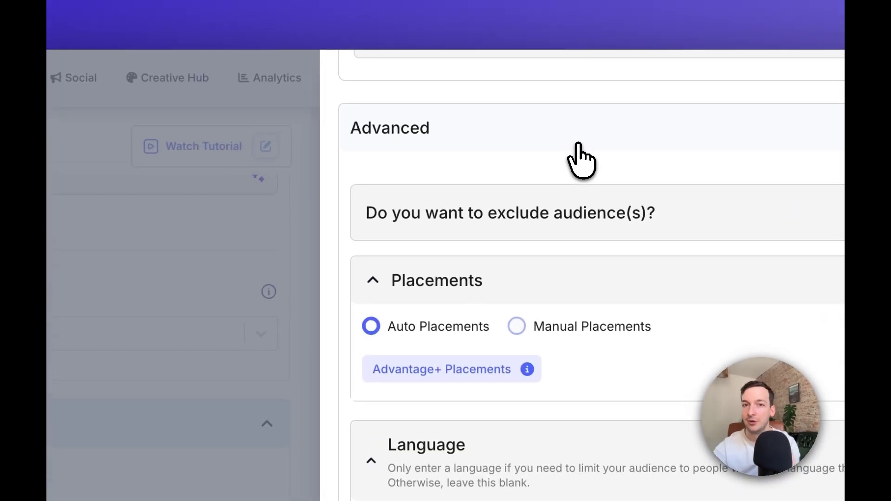
pyautogui.scroll(10, 512, 111)
pyautogui.scroll(4, 332, 283)
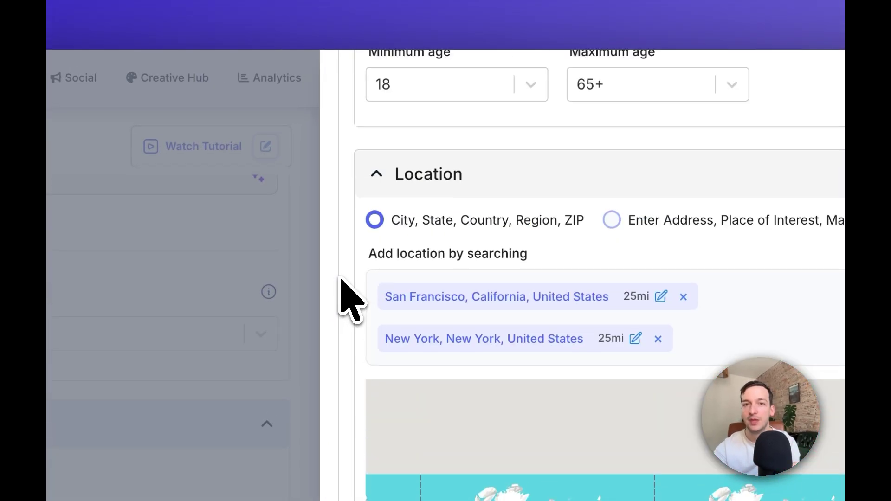
pyautogui.scroll(10, 453, 139)
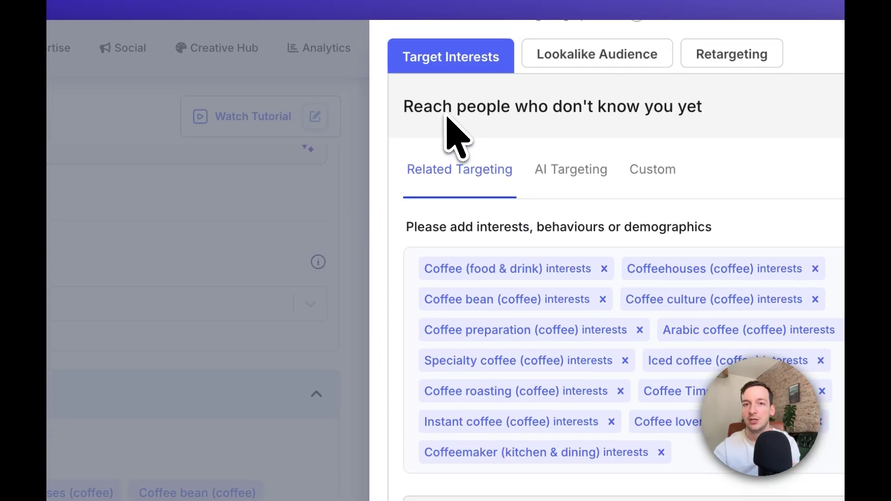
pyautogui.click(584, 178)
pyautogui.click(457, 172)
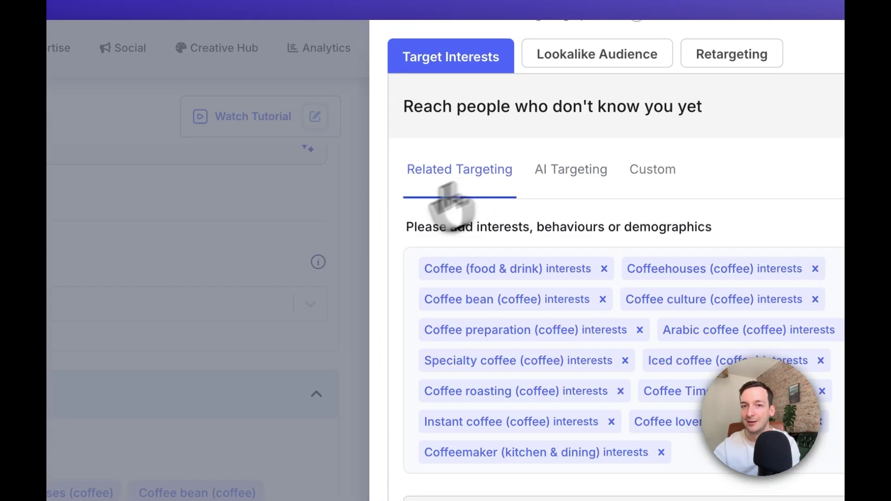
pyautogui.click(194, 299)
# - Expand the Leads section and glance at the list of existing lead forms
pyautogui.scroll(-10, 398, 367)
pyautogui.click(320, 346)
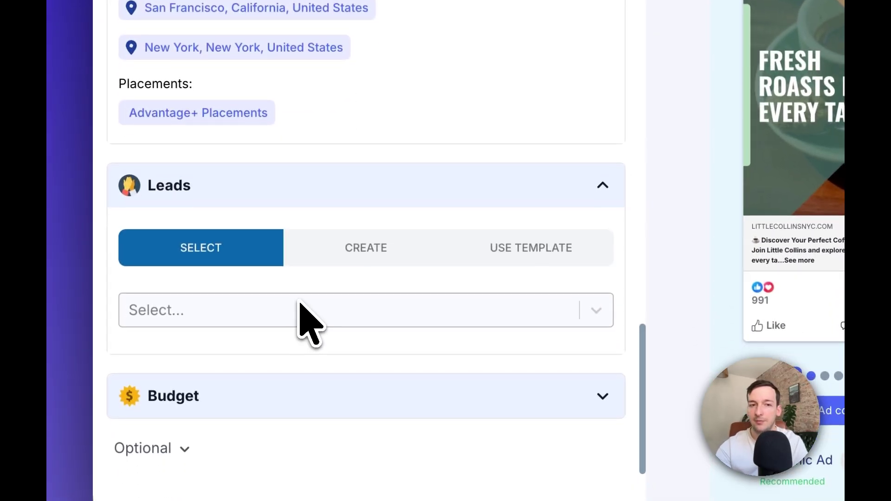
pyautogui.click(335, 323)
pyautogui.click(338, 330)
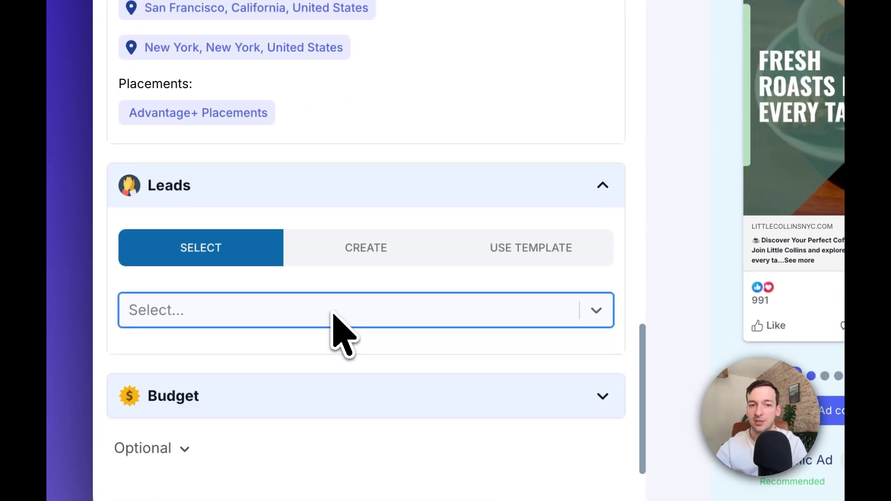
# - Start a new lead form with the AI greeting 'Savor Exquisite Food at Little Collins'
pyautogui.click(385, 256)
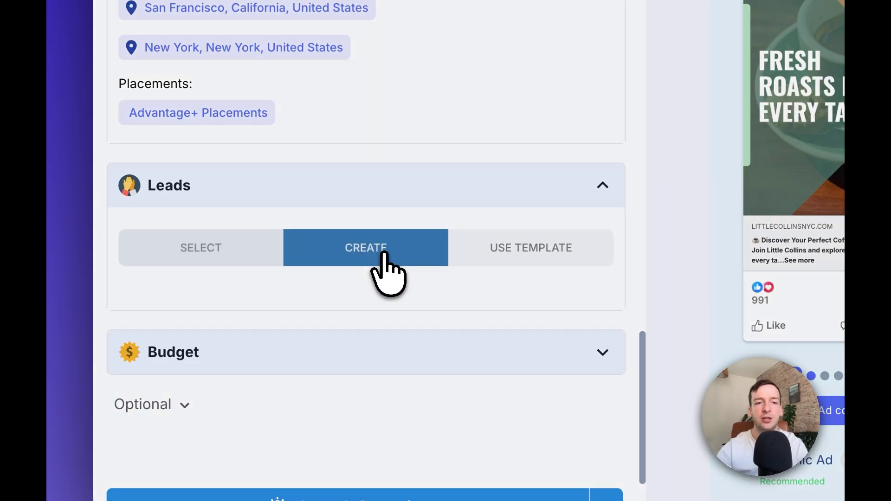
pyautogui.click(833, 63)
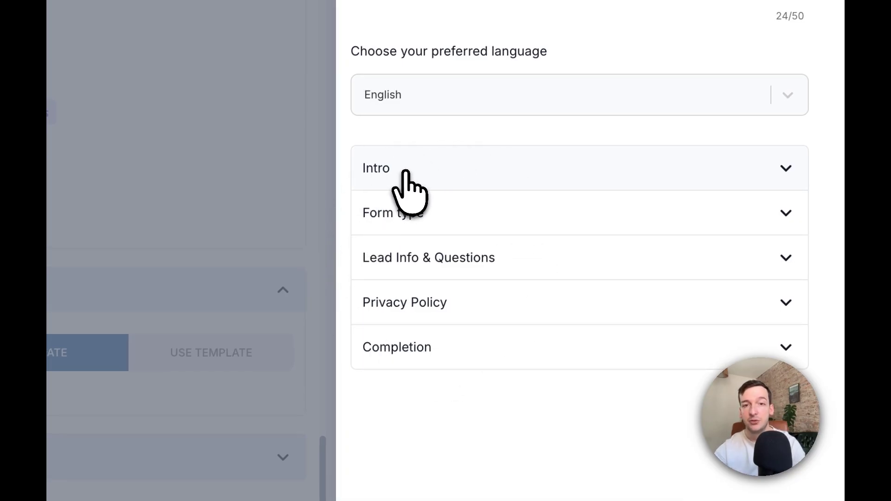
pyautogui.click(443, 173)
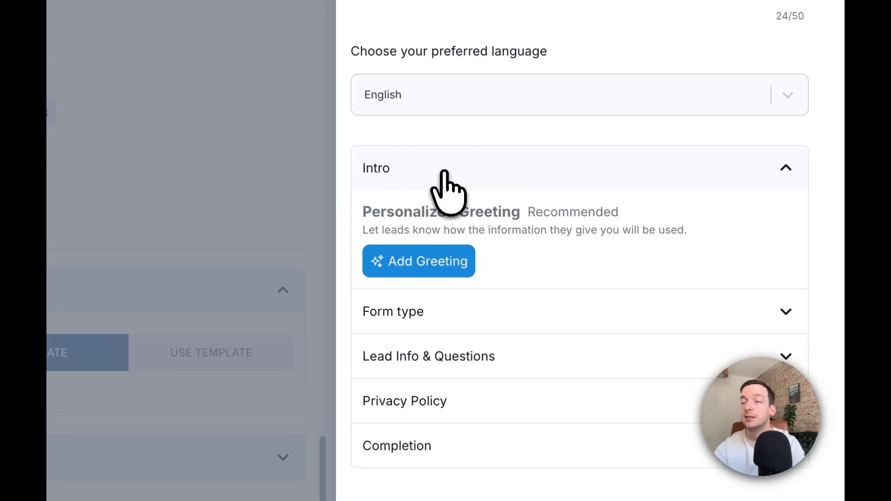
pyautogui.click(449, 263)
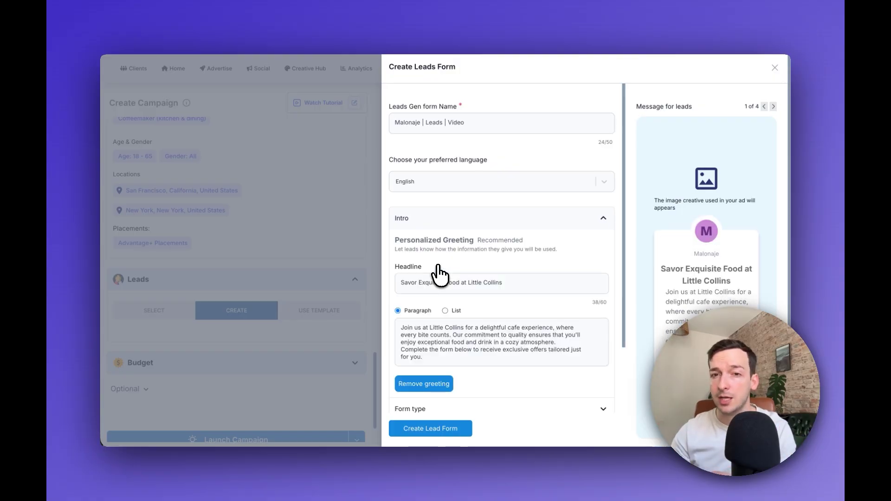
pyautogui.scroll(-2, 438, 274)
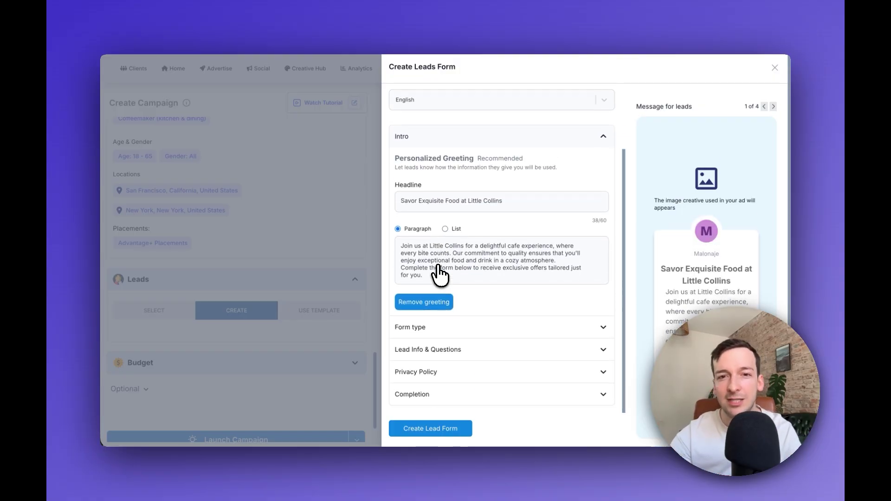
pyautogui.scroll(-1, 439, 273)
pyautogui.scroll(-1, 494, 255)
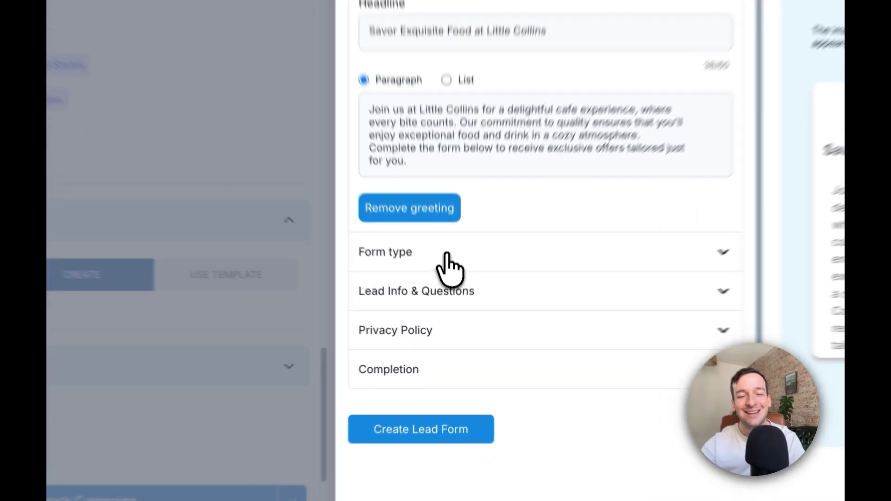
# - Set the lead form type to Higher intent
pyautogui.click(448, 267)
pyautogui.scroll(-2, 450, 260)
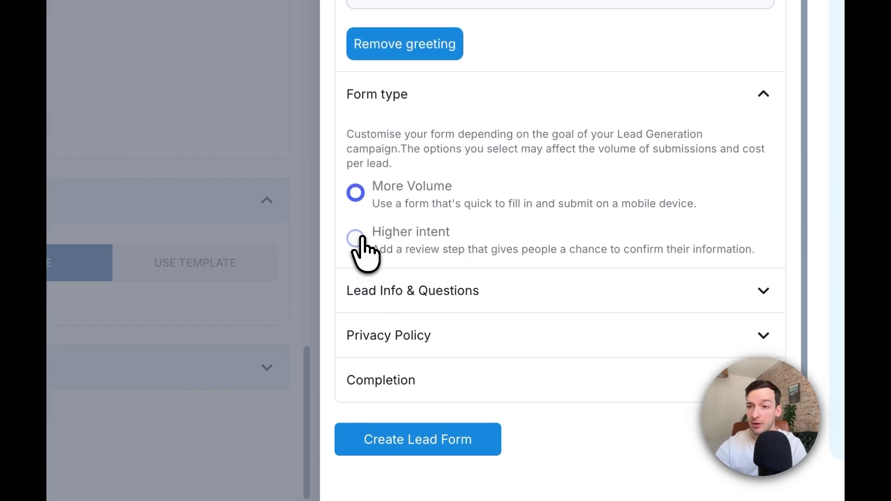
pyautogui.click(360, 238)
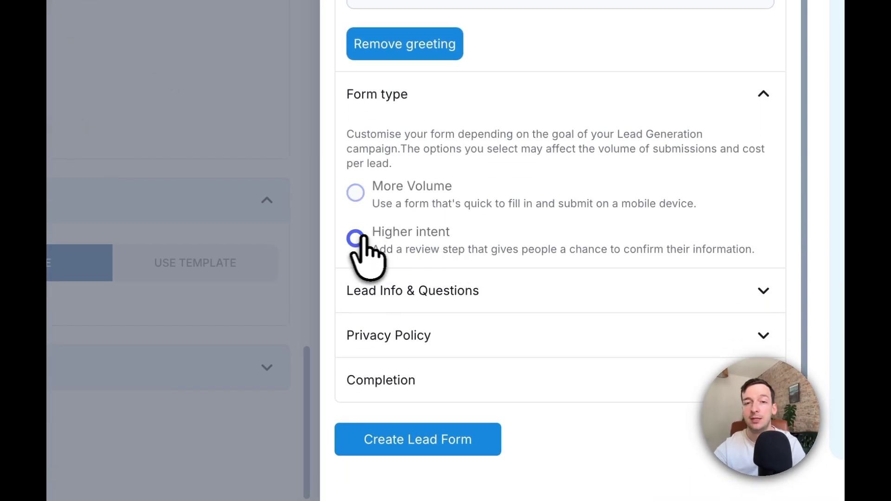
pyautogui.click(458, 292)
# - Add Phone Number to the form's prefill questions alongside Email and Full name
pyautogui.scroll(-3, 459, 295)
pyautogui.scroll(-3, 459, 297)
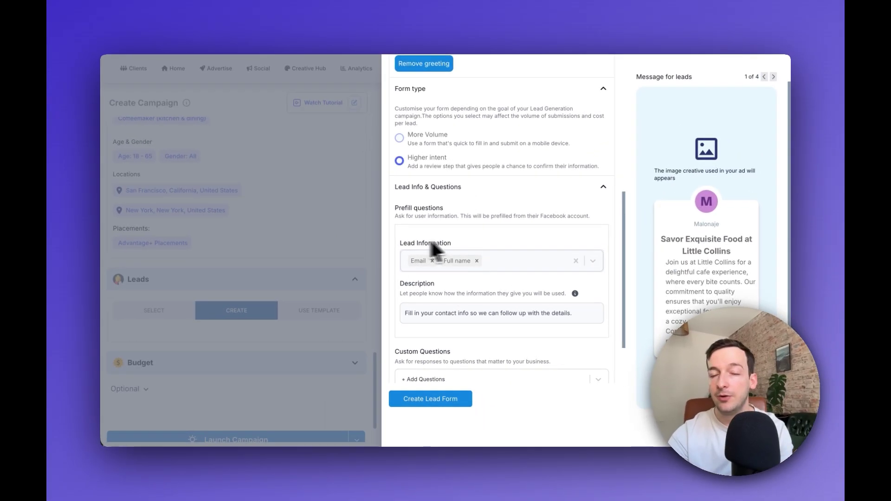
pyautogui.click(506, 265)
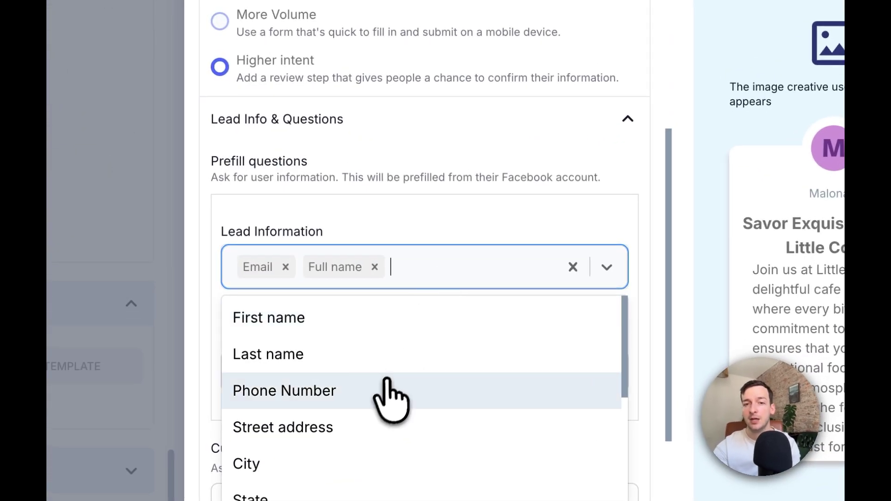
pyautogui.click(386, 383)
pyautogui.click(505, 281)
pyautogui.scroll(-2, 505, 282)
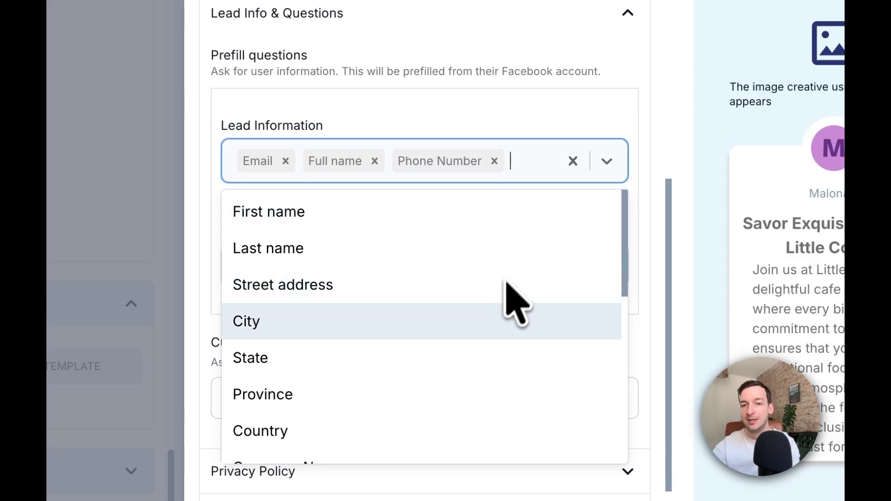
pyautogui.scroll(-9, 505, 287)
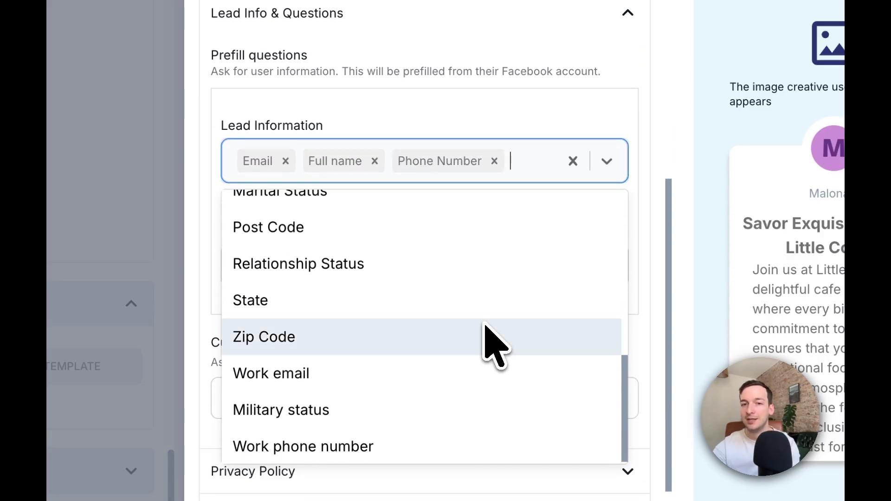
pyautogui.click(499, 130)
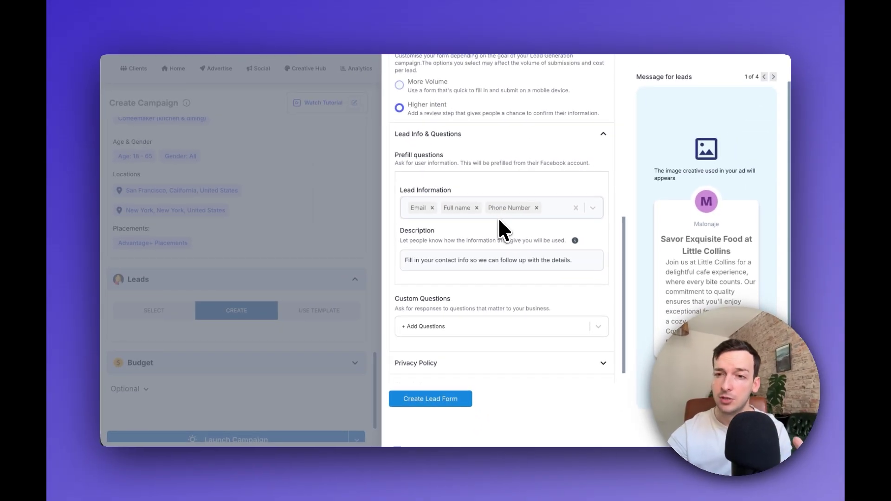
pyautogui.scroll(-1, 477, 318)
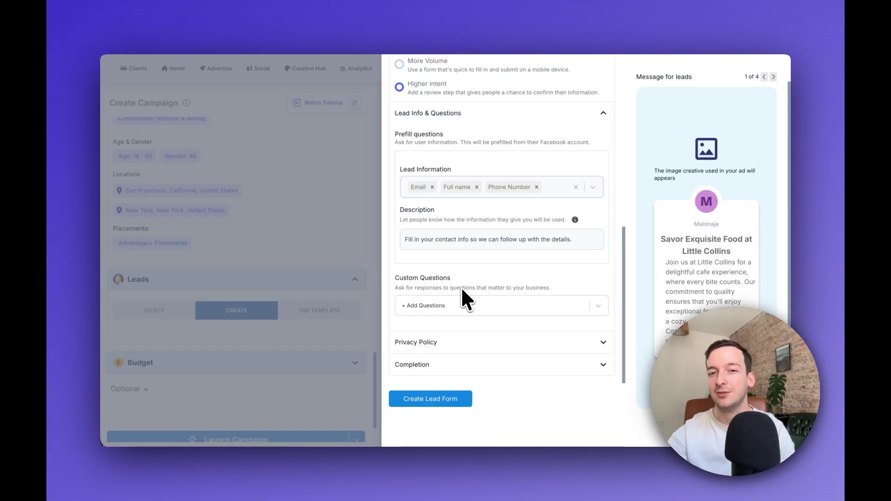
# - Add a short-answer custom question and try the AI wording suggestion
pyautogui.click(464, 306)
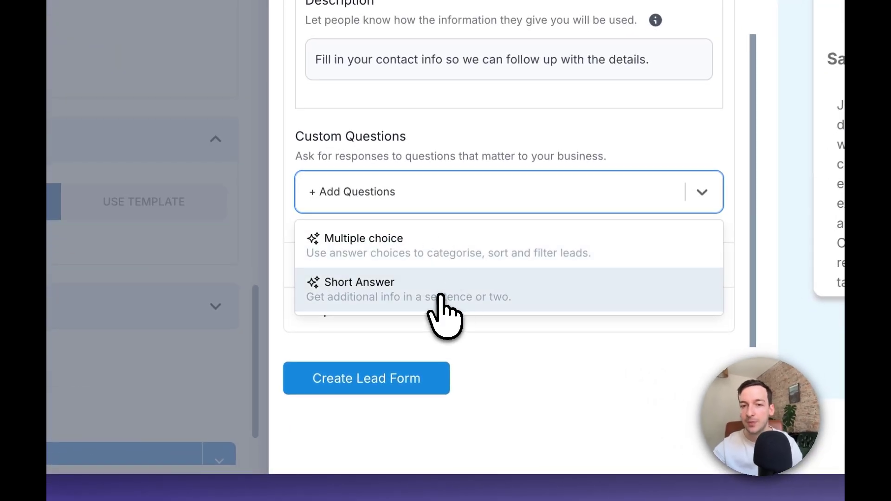
pyautogui.click(439, 295)
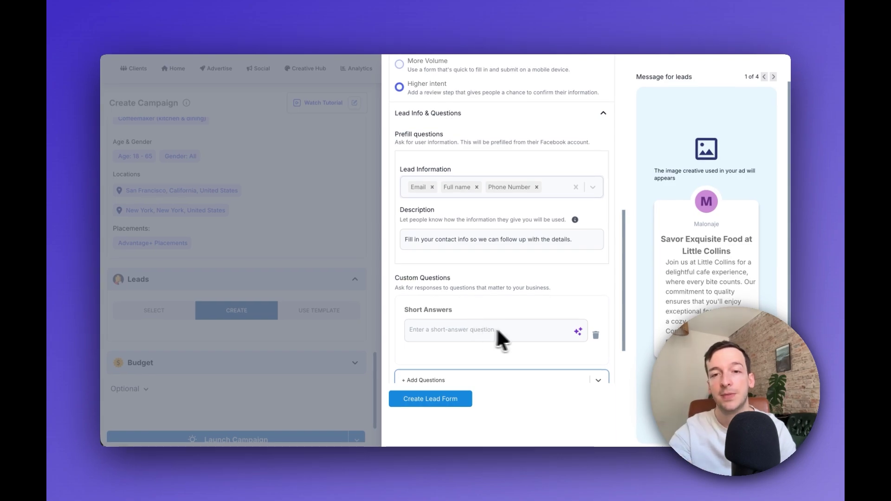
pyautogui.click(578, 332)
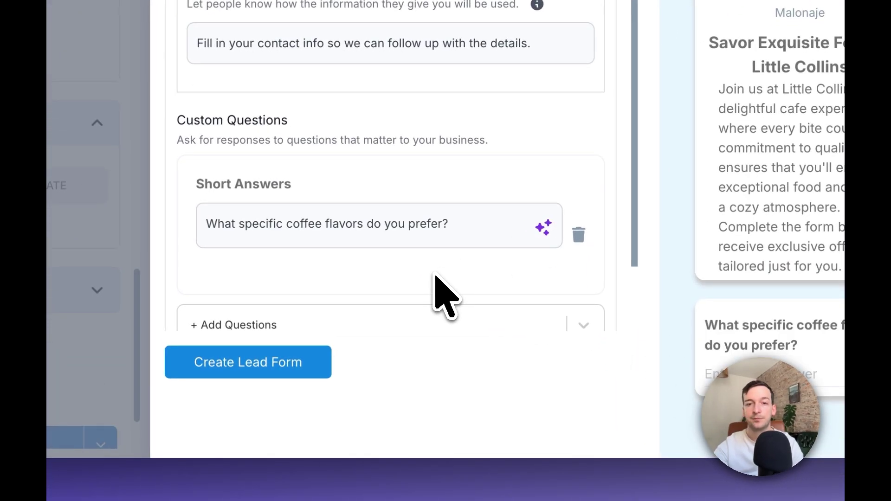
# - Reword the question as 'How soon are you looking to visit?'
pyautogui.tripleClick(347, 234)
pyautogui.press('BackSpace')
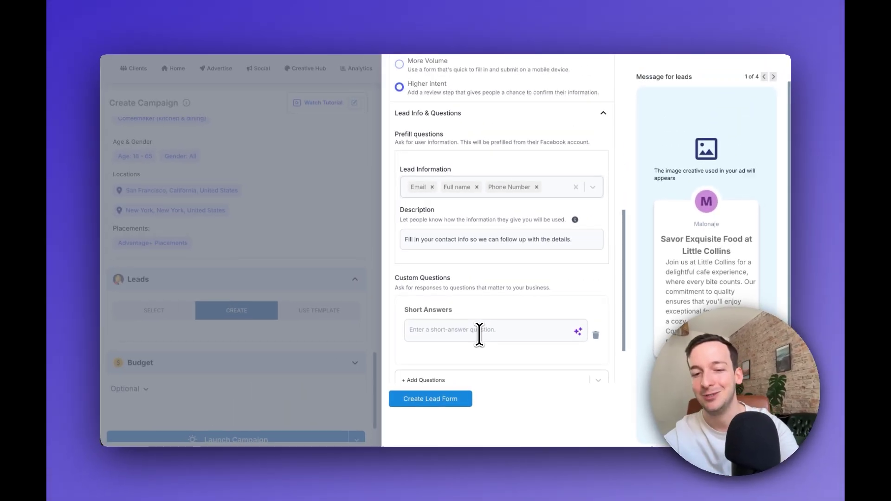
pyautogui.write('H')
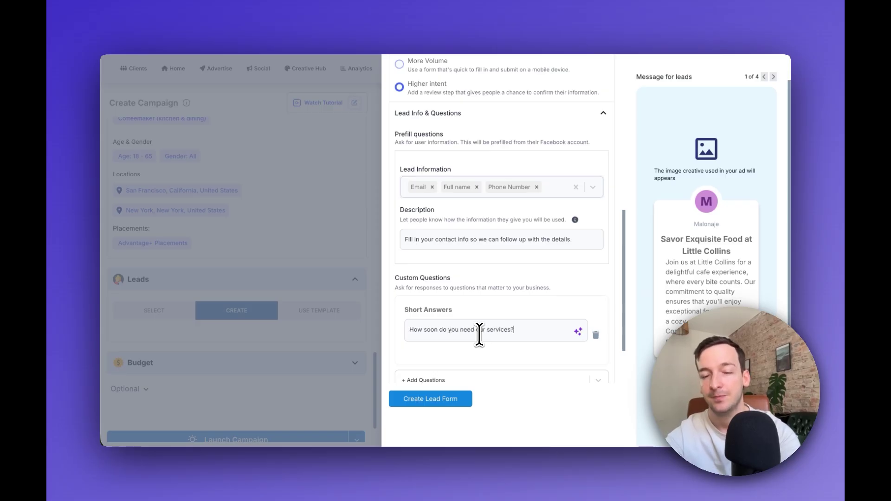
pyautogui.tripleClick(479, 334)
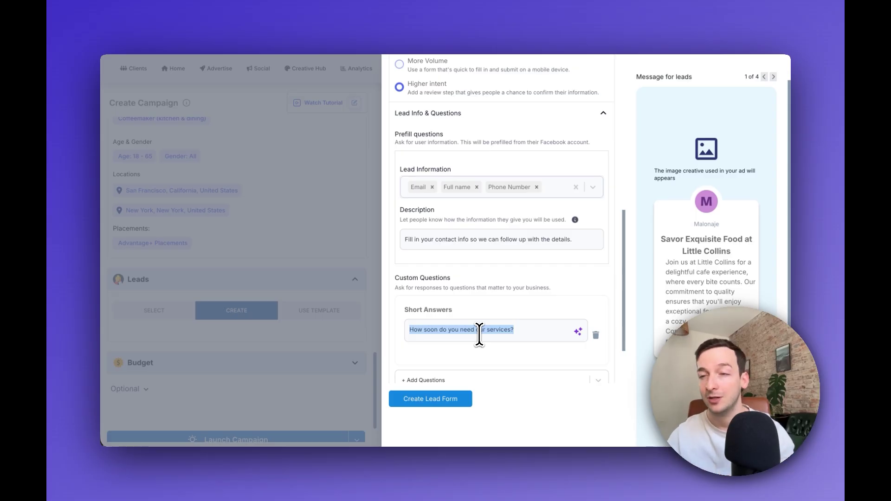
pyautogui.press('BackSpace')
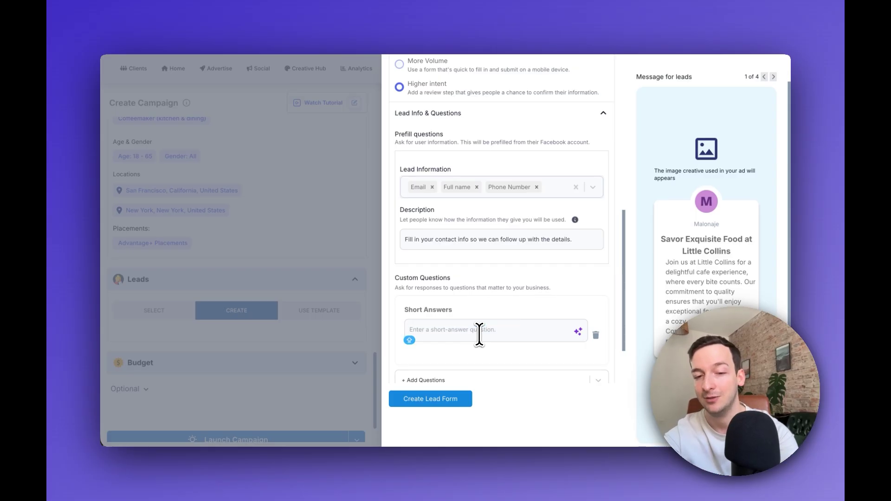
pyautogui.write('How soon are you looking to visit?')
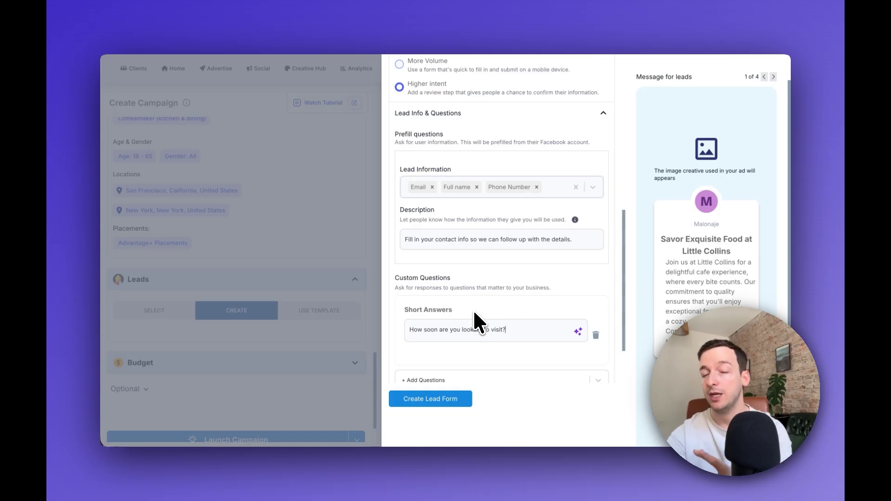
pyautogui.scroll(-1, 472, 309)
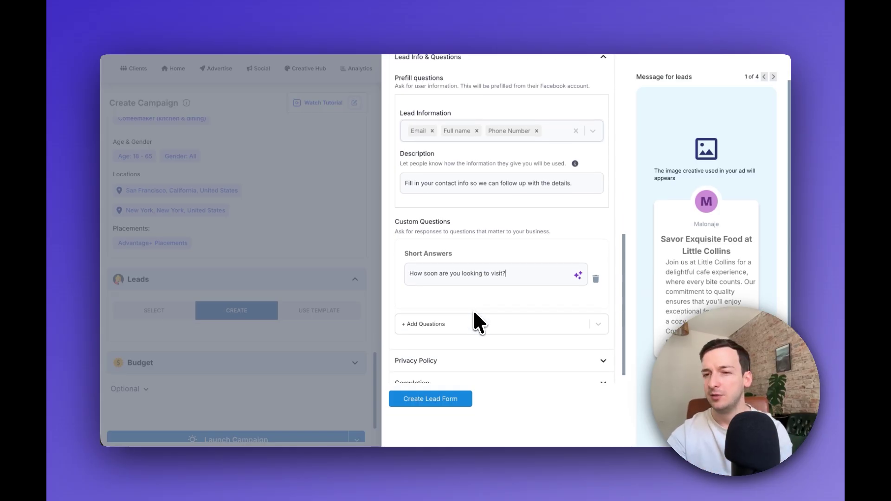
pyautogui.scroll(-1, 474, 313)
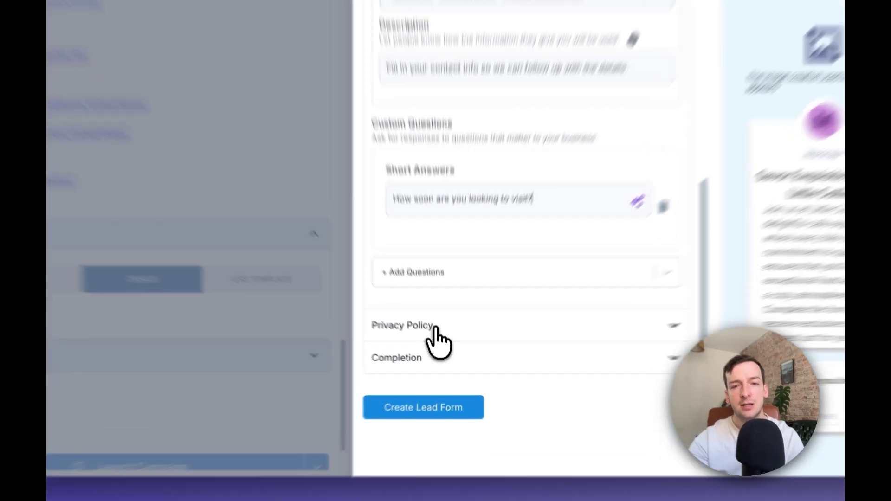
# - Review the Privacy Policy and 'Thanks, you're all set.' completion sections, then create the lead form
pyautogui.click(435, 331)
pyautogui.scroll(-5, 428, 328)
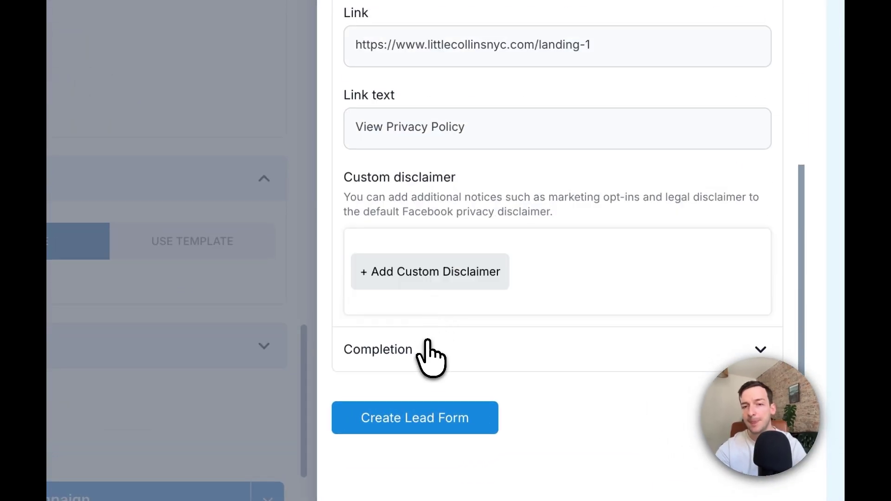
pyautogui.click(427, 343)
pyautogui.scroll(-8, 429, 362)
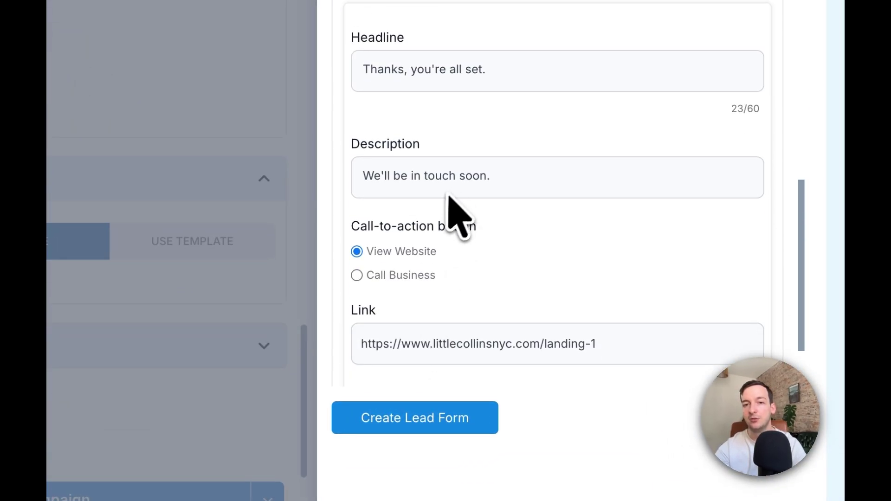
pyautogui.scroll(-3, 447, 199)
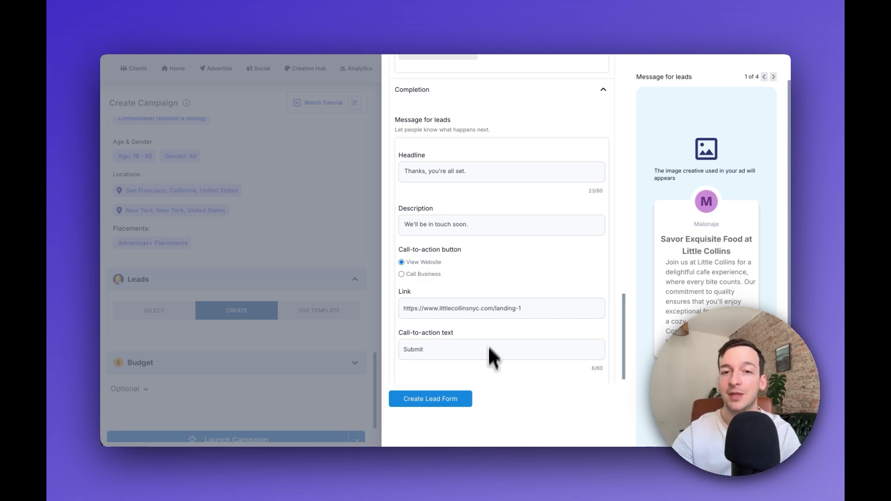
pyautogui.click(455, 398)
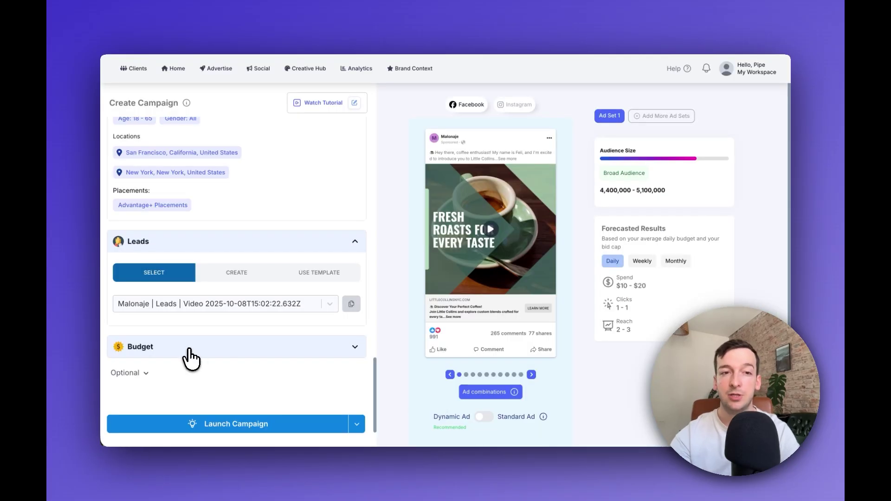
# - Set the daily budget to 10 ARS and request an AI budget recommendation
pyautogui.click(187, 352)
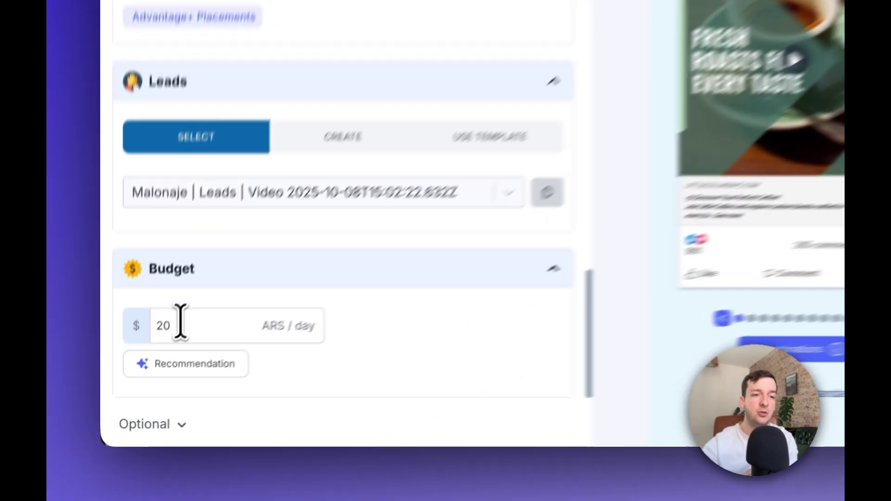
pyautogui.doubleClick(145, 376)
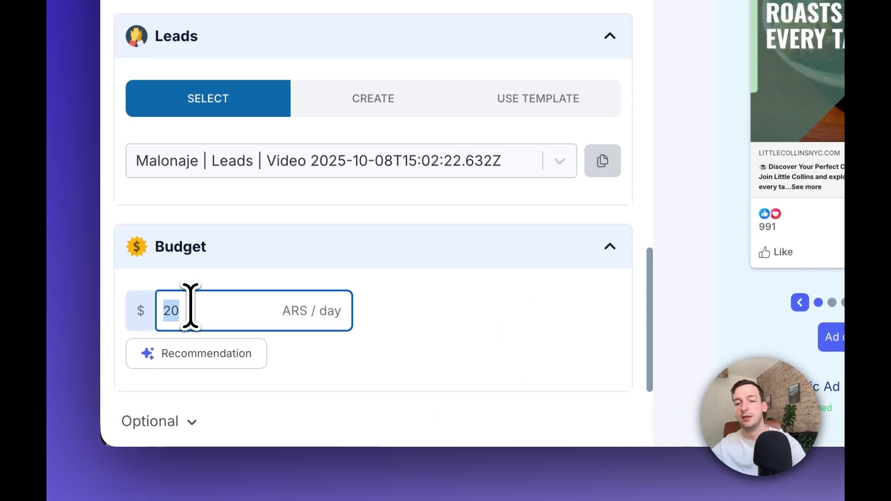
pyautogui.write('8')
pyautogui.press('BackSpace')
pyautogui.write('10')
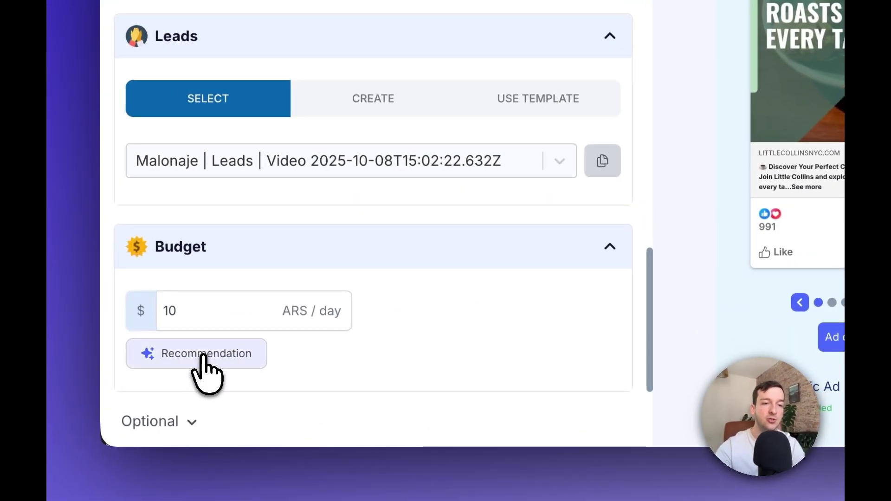
pyautogui.click(191, 365)
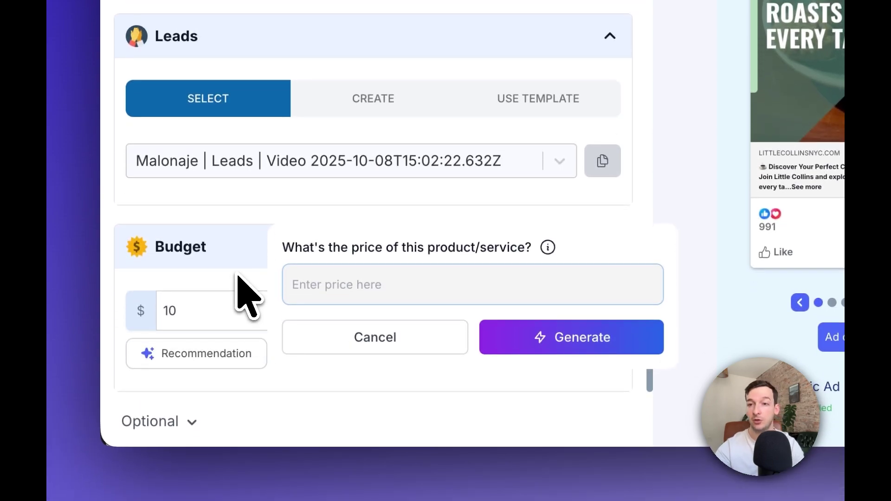
# - Dismiss the price prompt and AI chat, then launch the coffee shop campaign
pyautogui.click(235, 285)
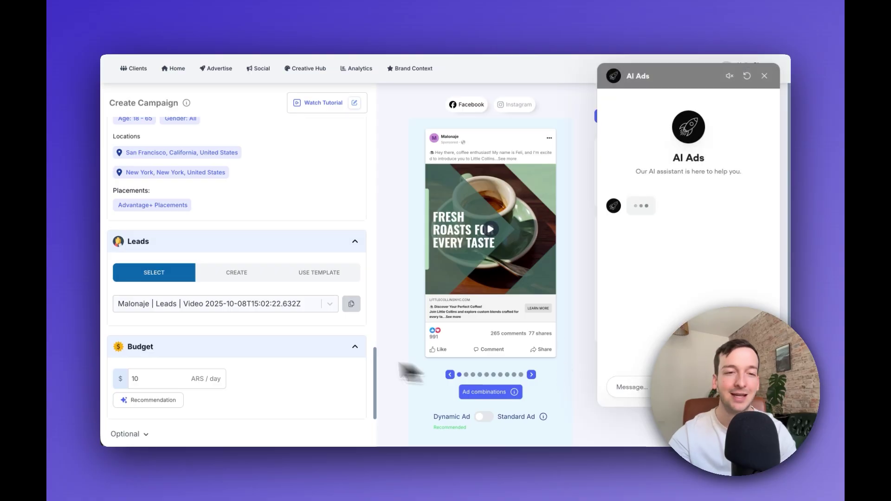
pyautogui.click(763, 77)
pyautogui.scroll(-2, 219, 363)
pyautogui.click(214, 392)
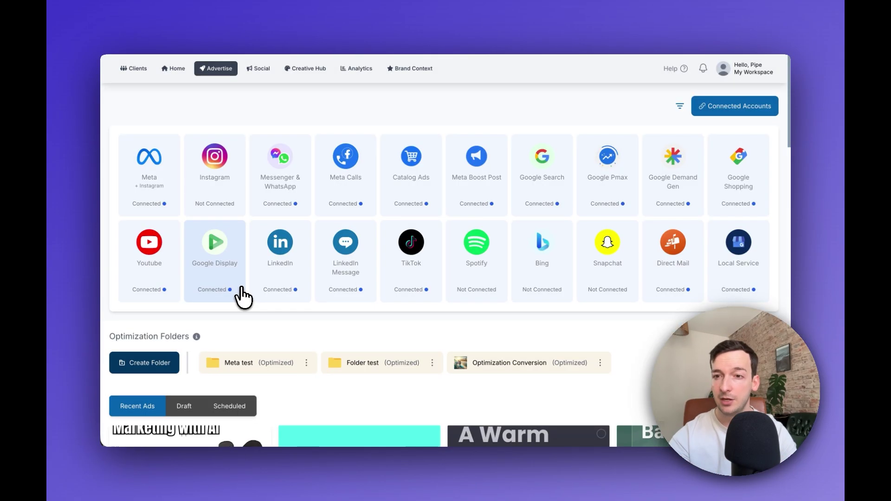
pyautogui.scroll(-3, 235, 164)
# - Open the results of the first campaign listed under Recent Ads
pyautogui.scroll(-2, 235, 167)
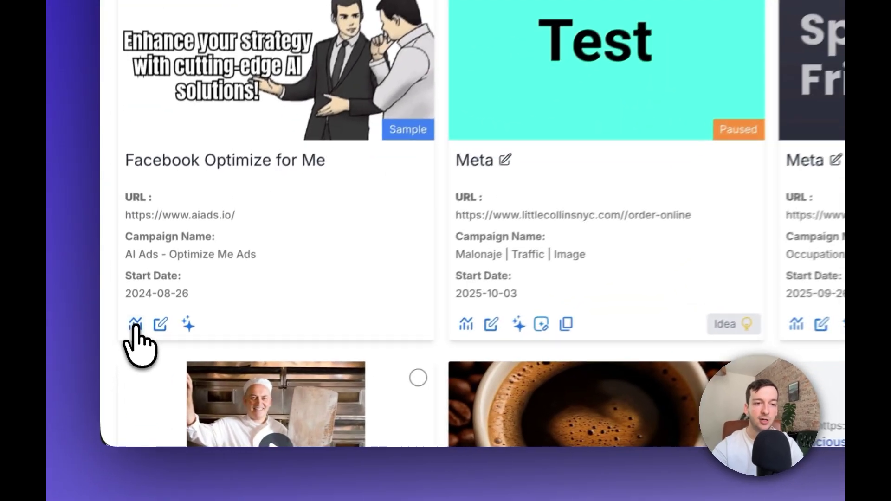
pyautogui.click(119, 383)
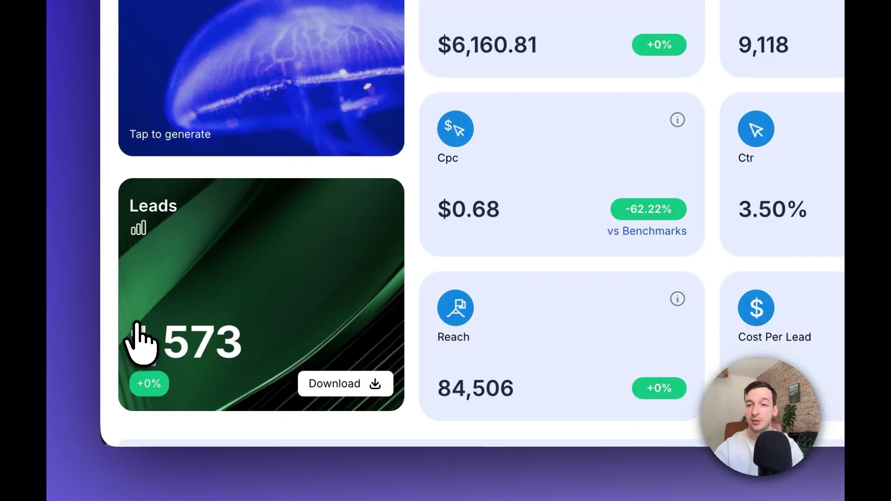
pyautogui.scroll(-3, 228, 288)
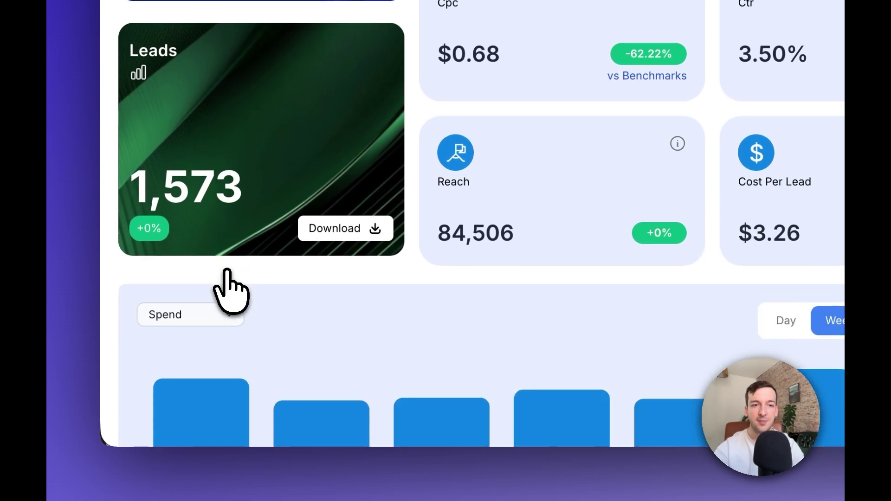
pyautogui.scroll(3, 185, 344)
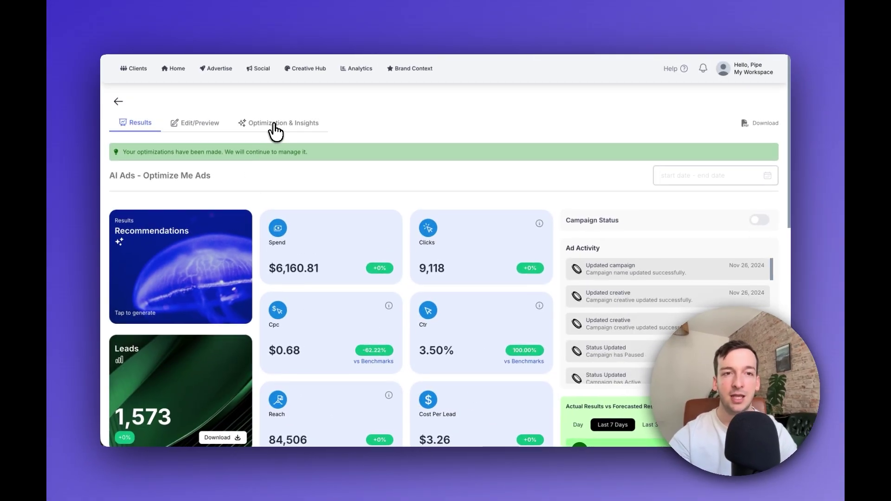
# - View the Audience demographics report by age, showing top performers aged 25–34 in Texas
pyautogui.click(274, 124)
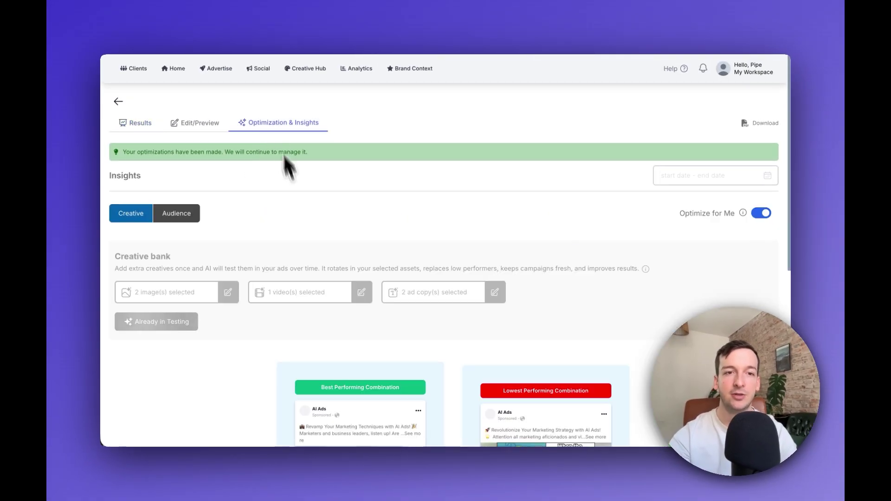
pyautogui.click(195, 218)
pyautogui.click(308, 360)
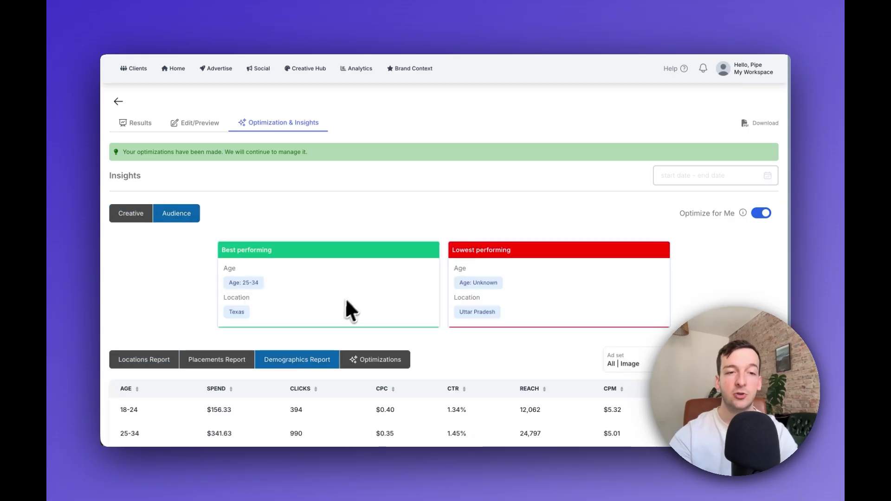
pyautogui.scroll(-2, 351, 306)
pyautogui.scroll(-1, 352, 293)
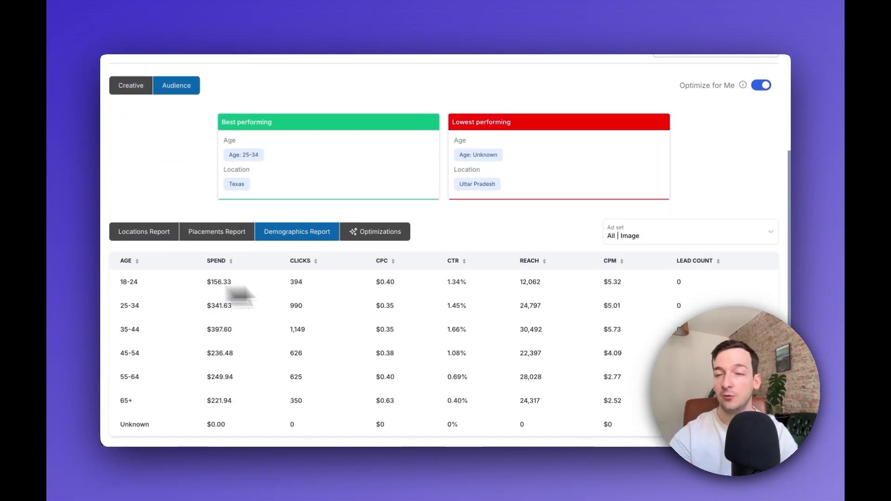